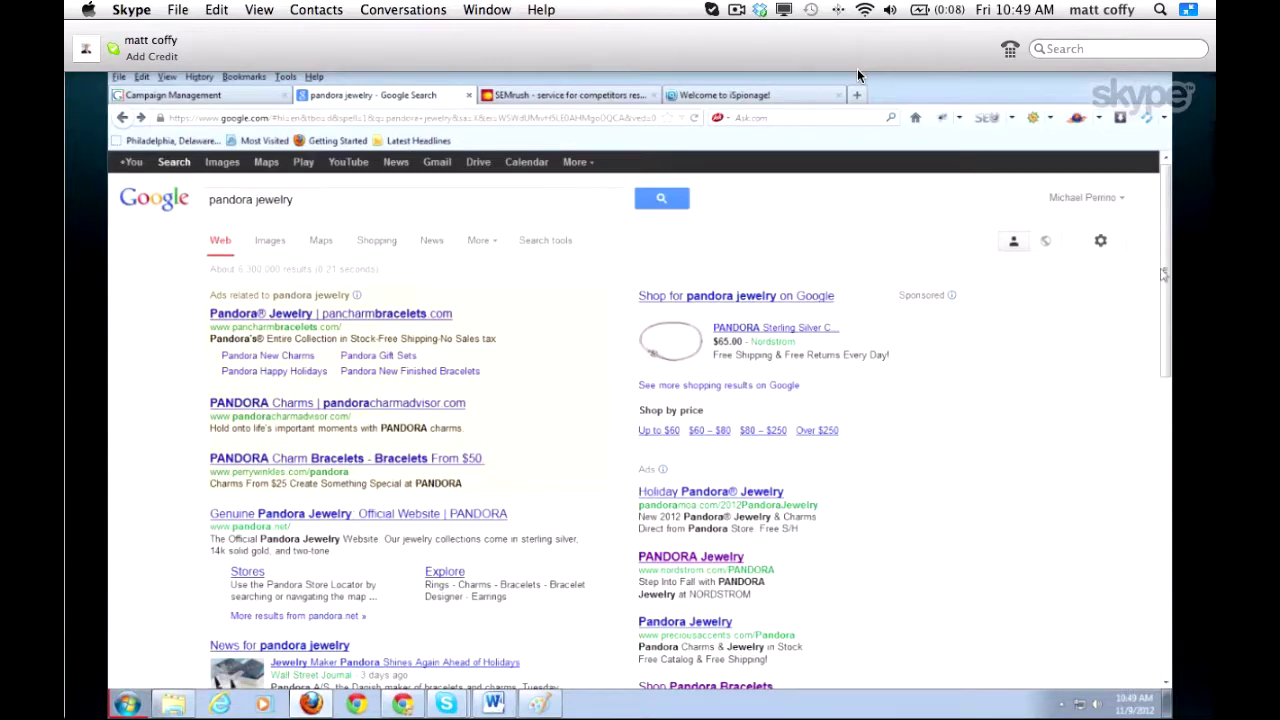
drag(1166, 272, 1166, 312)
scroll(1058, 248, up, 3)
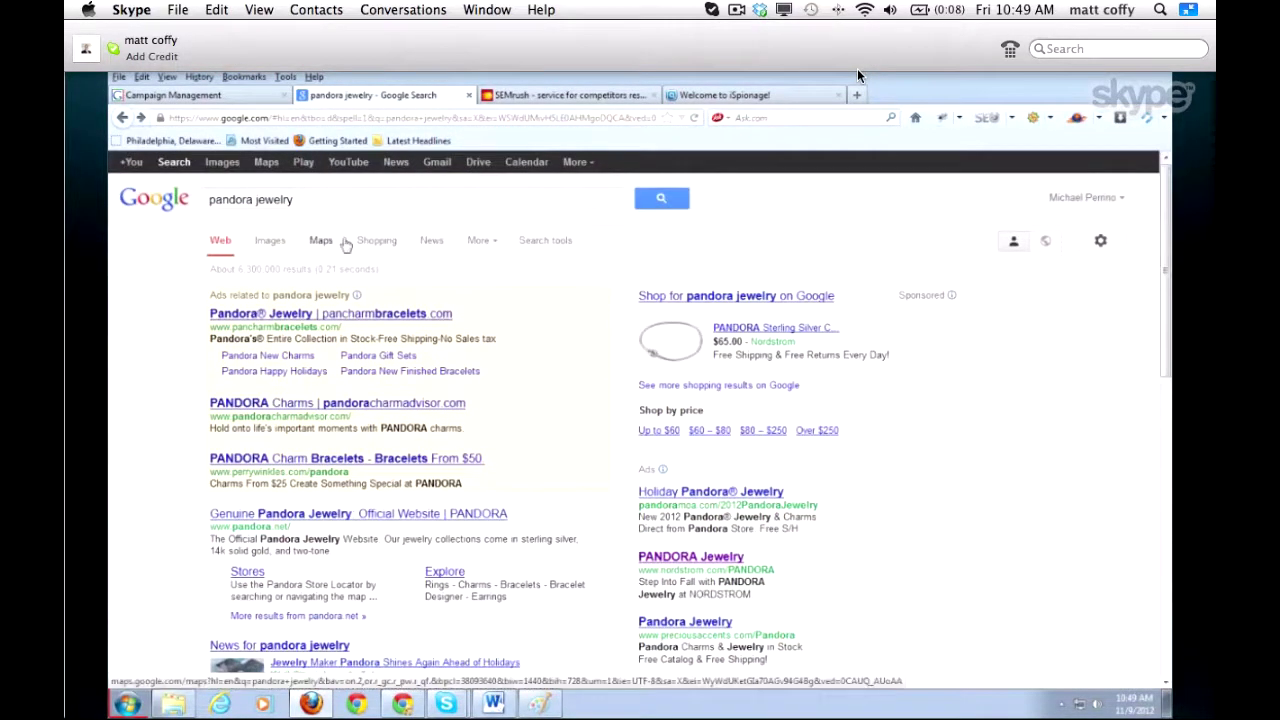
scroll(670, 467, down, 2)
click(670, 465)
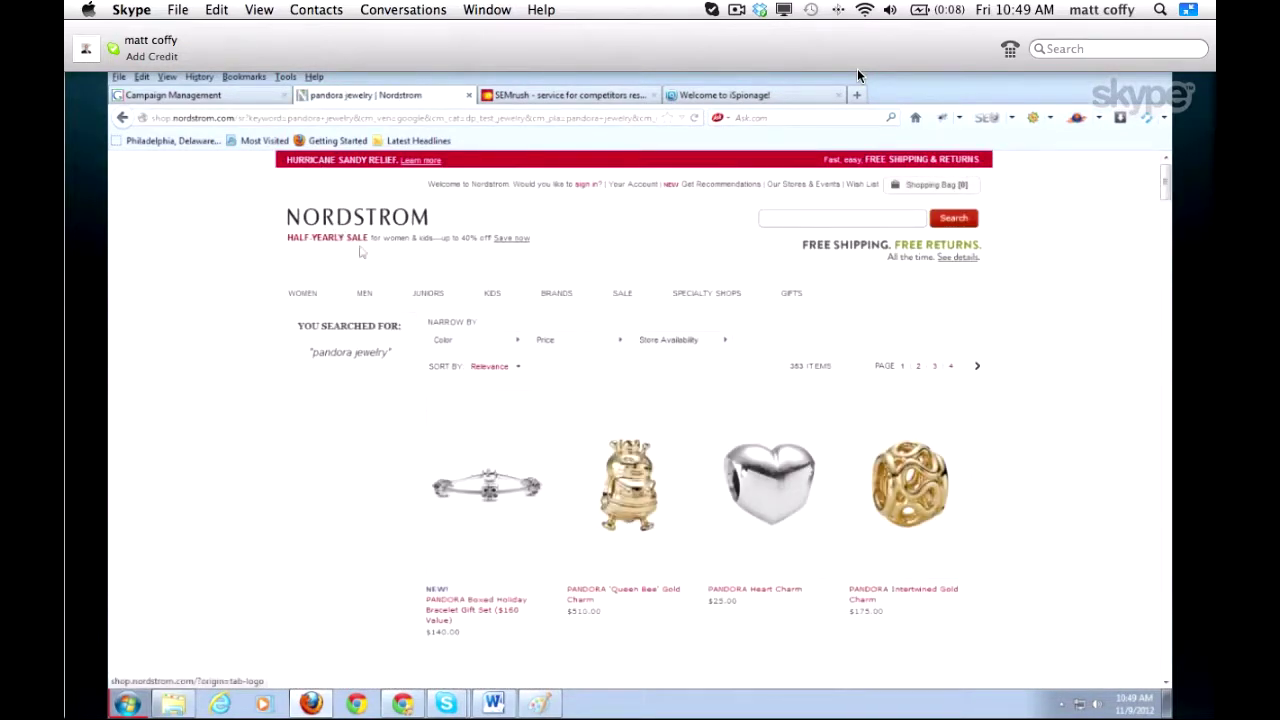
scroll(370, 272, down, 3)
scroll(378, 288, down, 3)
scroll(378, 288, up, 6)
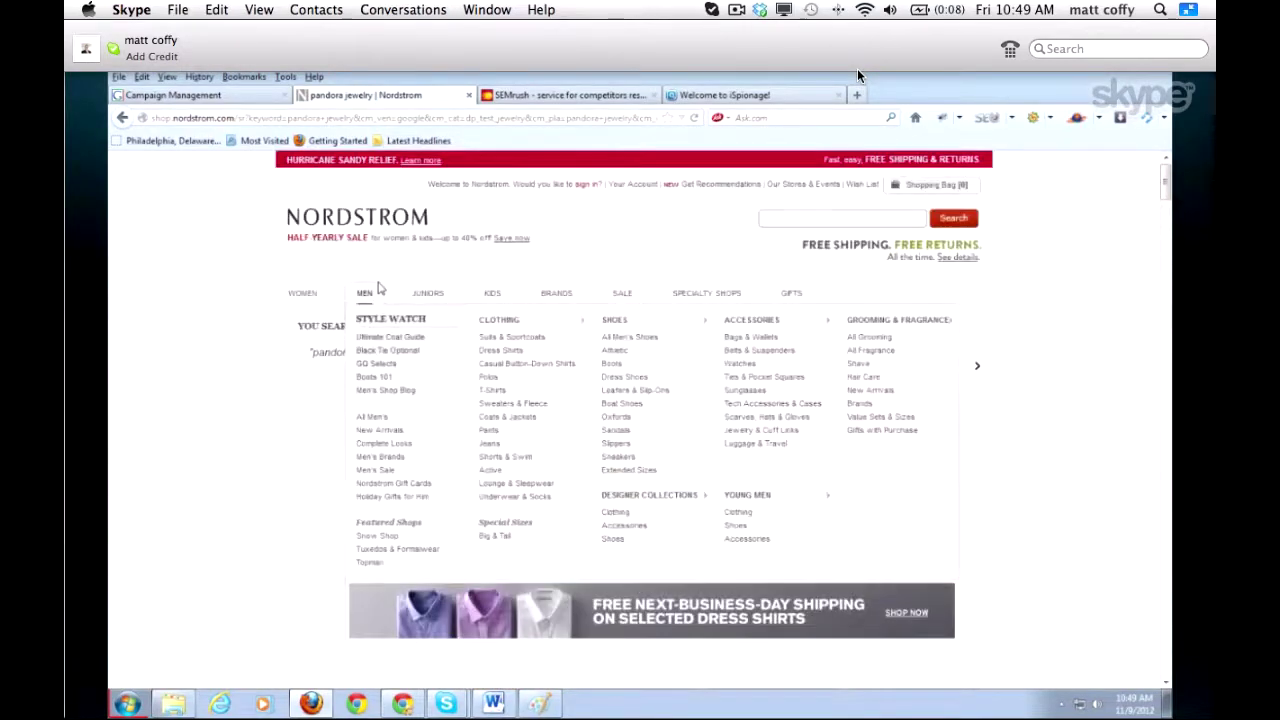
mouse_move(1165, 175)
mouse_down()
mouse_move(1157, 571)
mouse_move(1165, 165)
mouse_up()
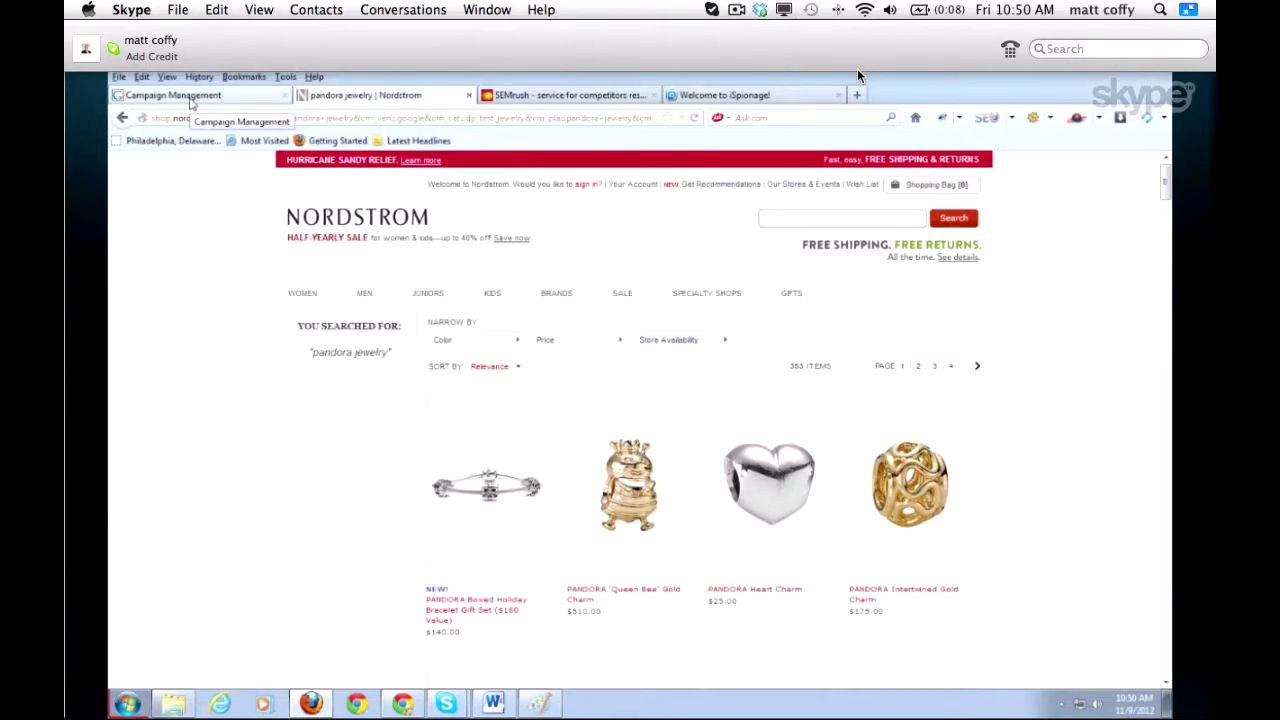
click(123, 118)
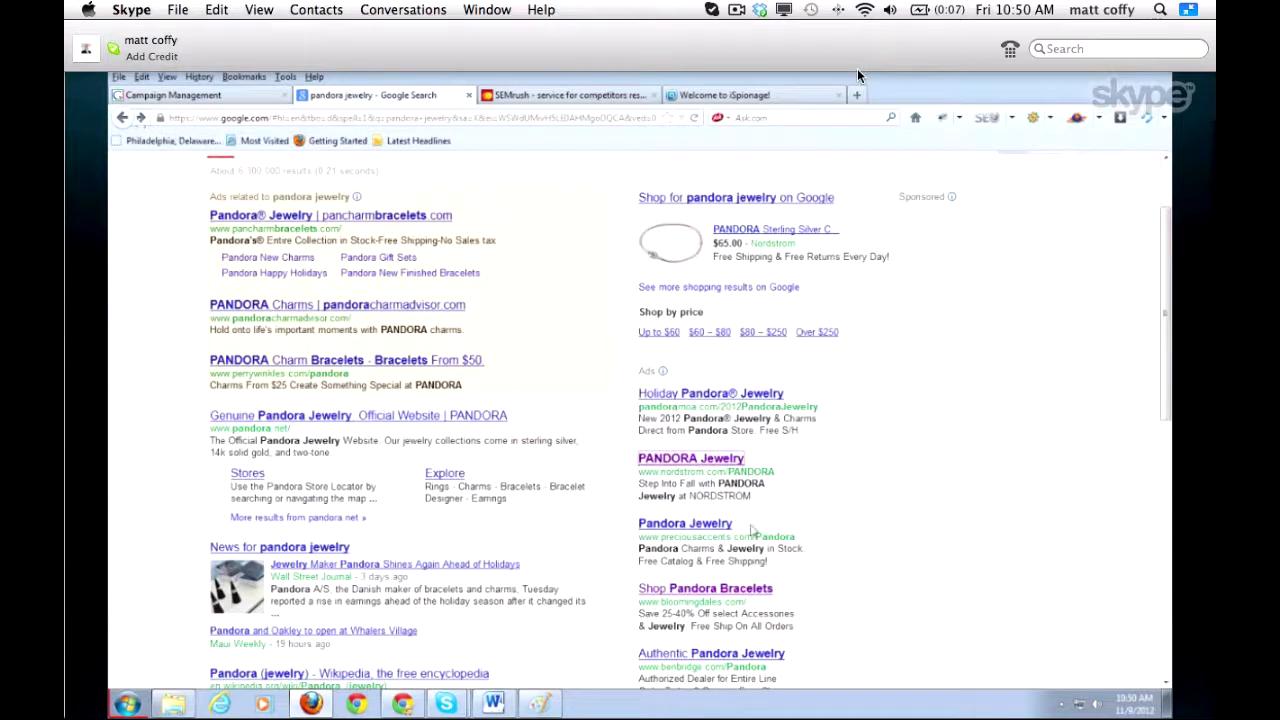
click(720, 462)
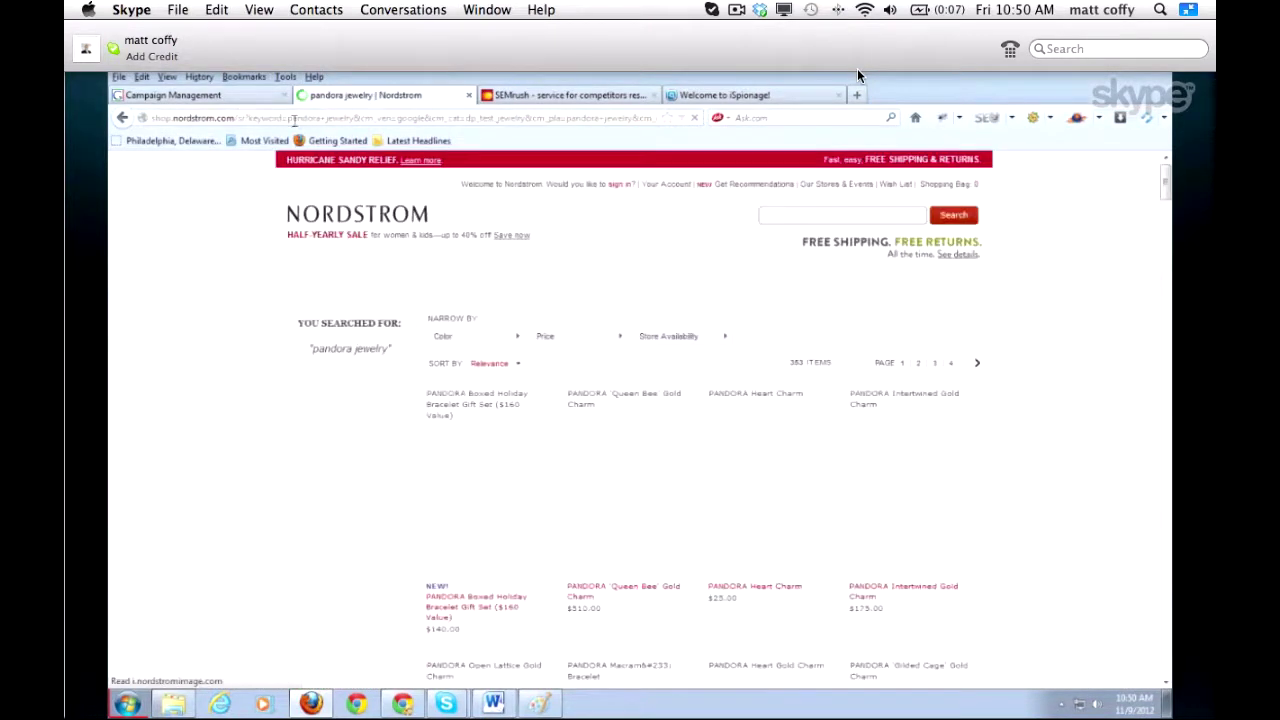
drag(288, 118, 353, 118)
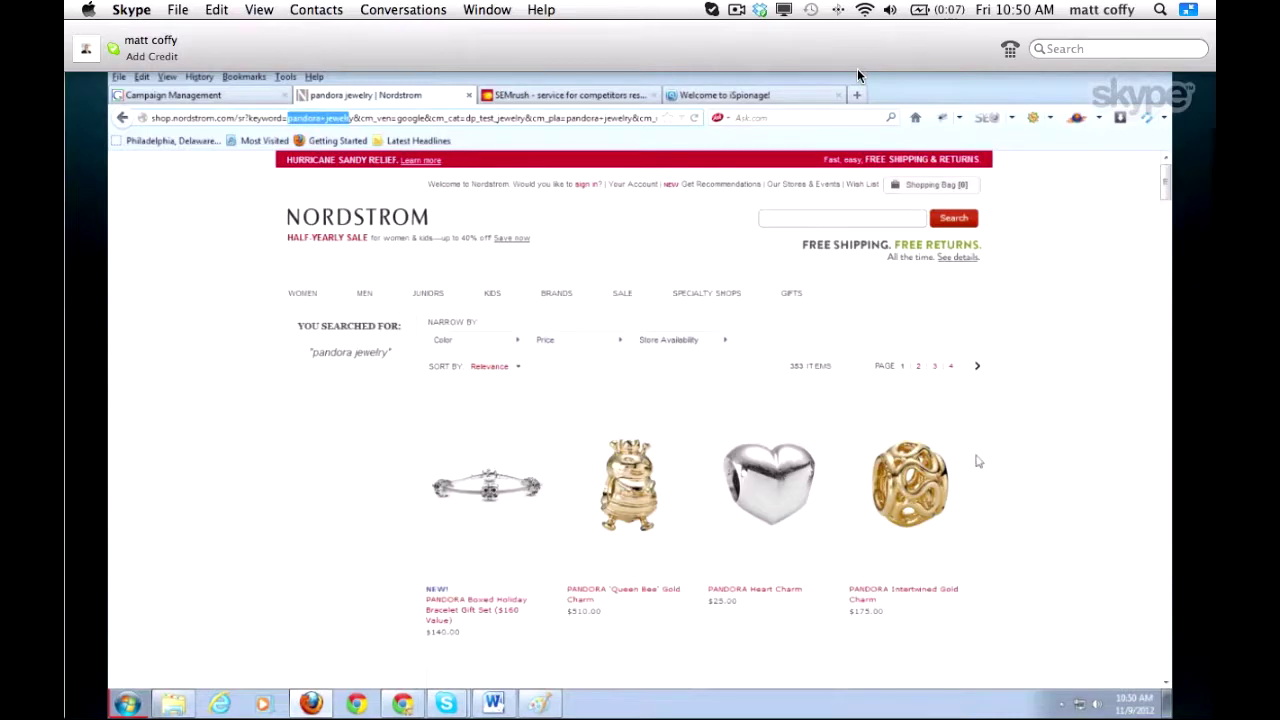
scroll(978, 461, down, 3)
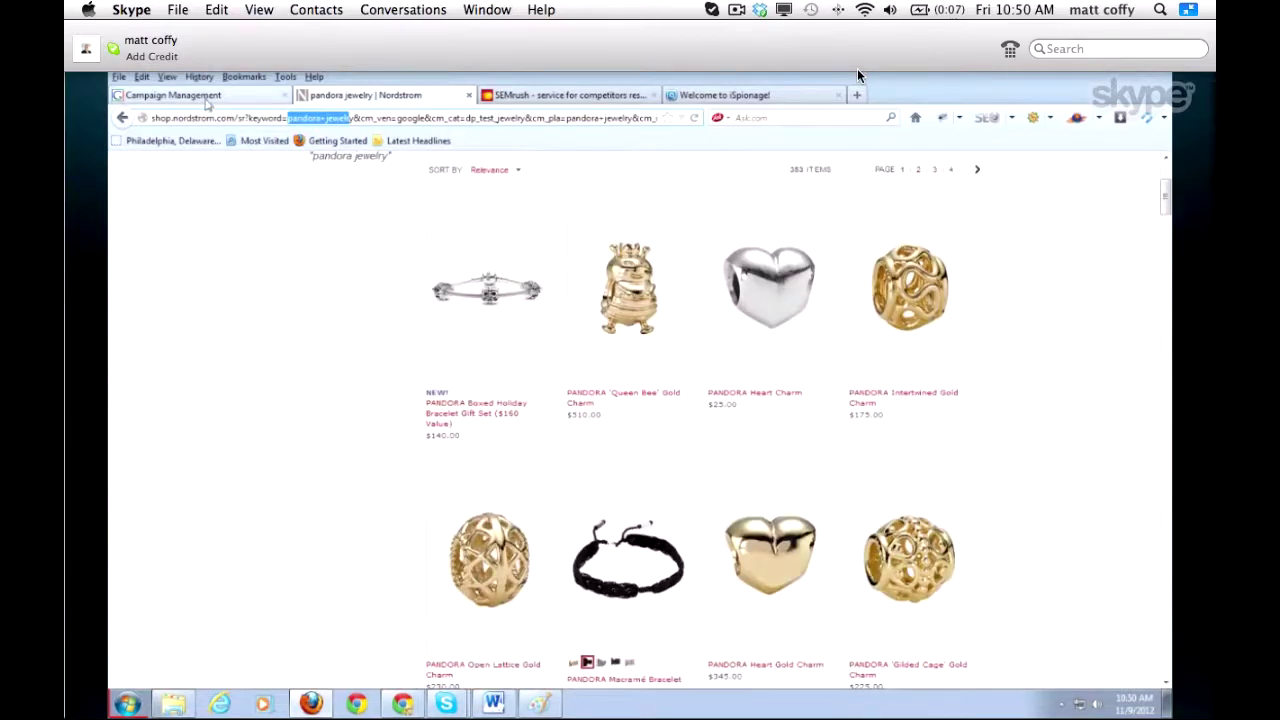
click(240, 118)
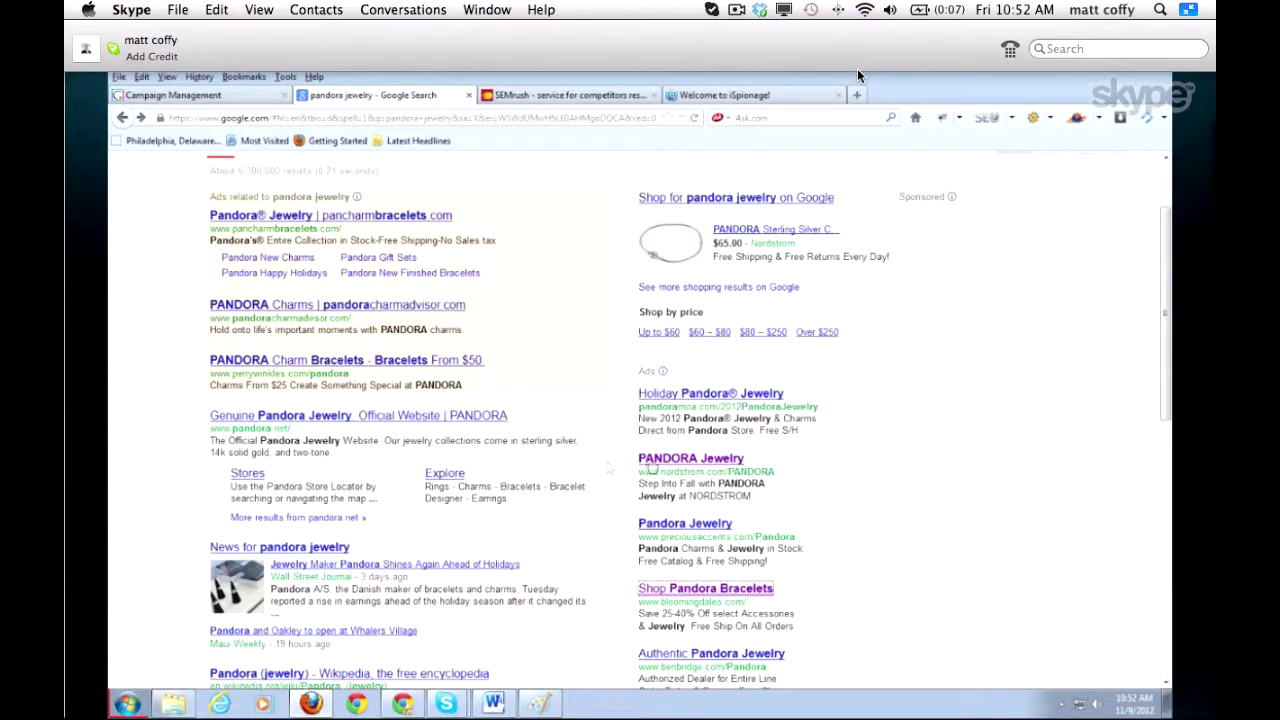
click(663, 465)
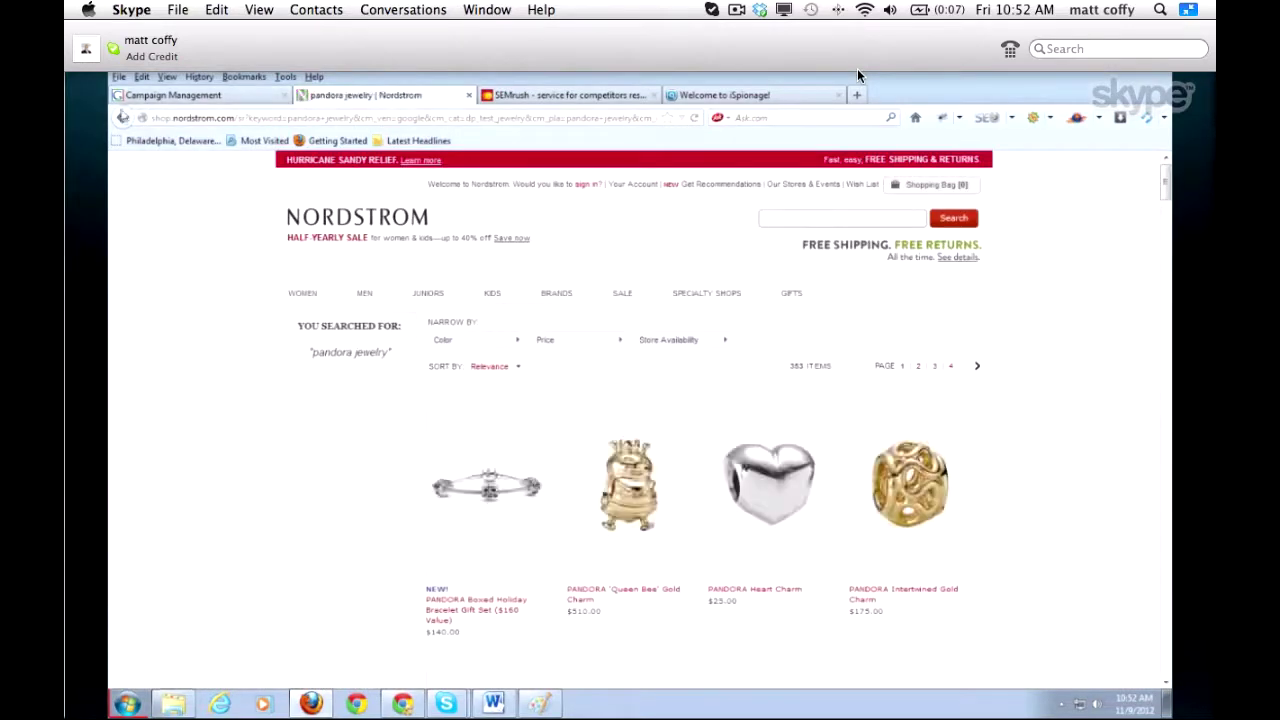
click(122, 118)
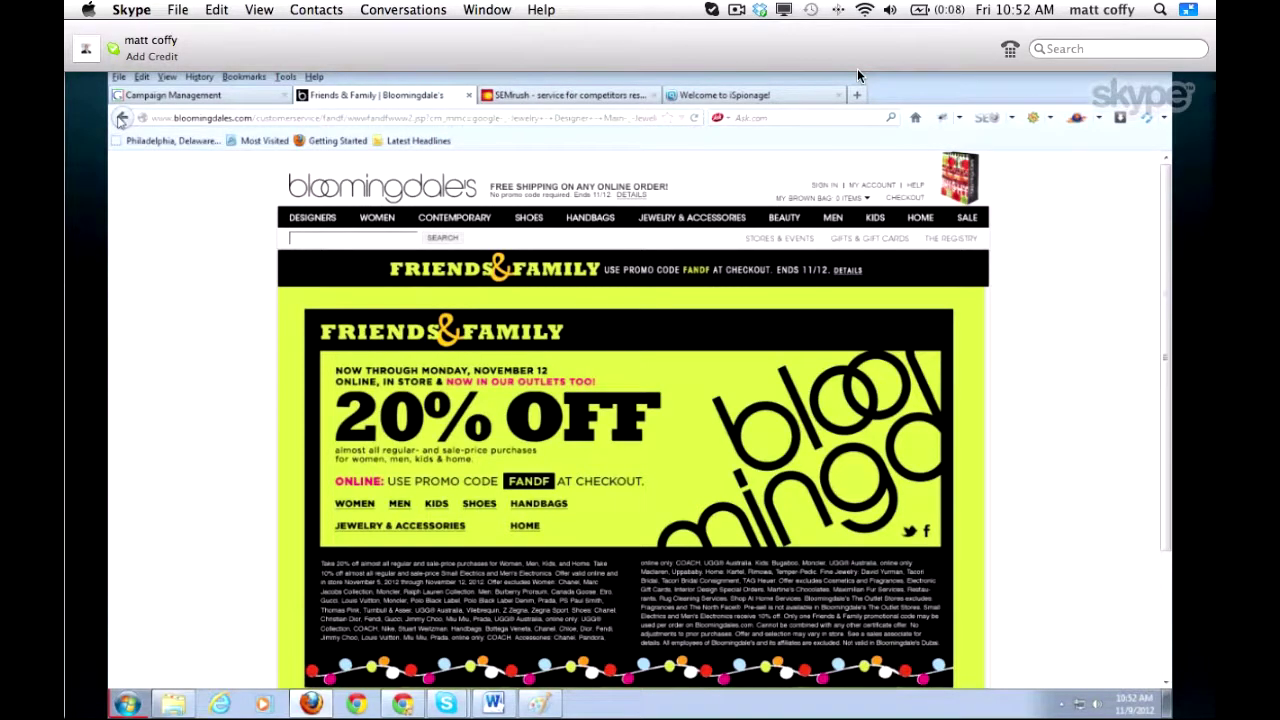
click(120, 118)
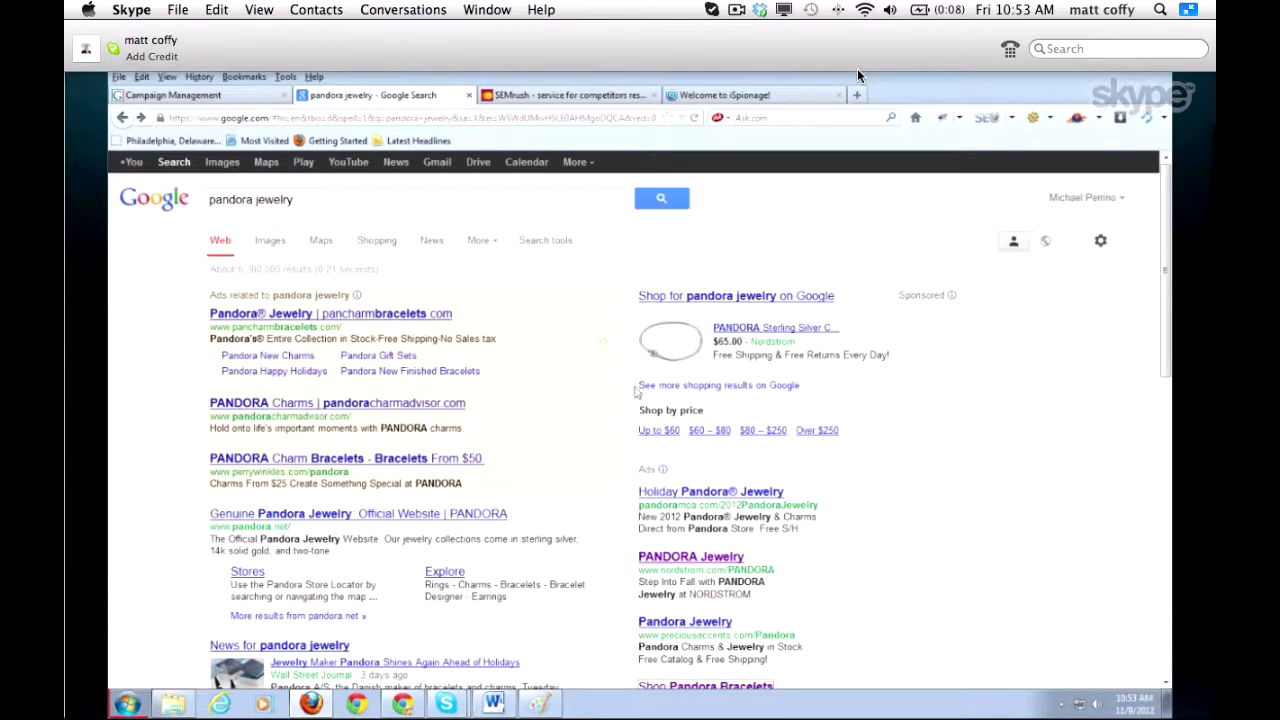
click(680, 562)
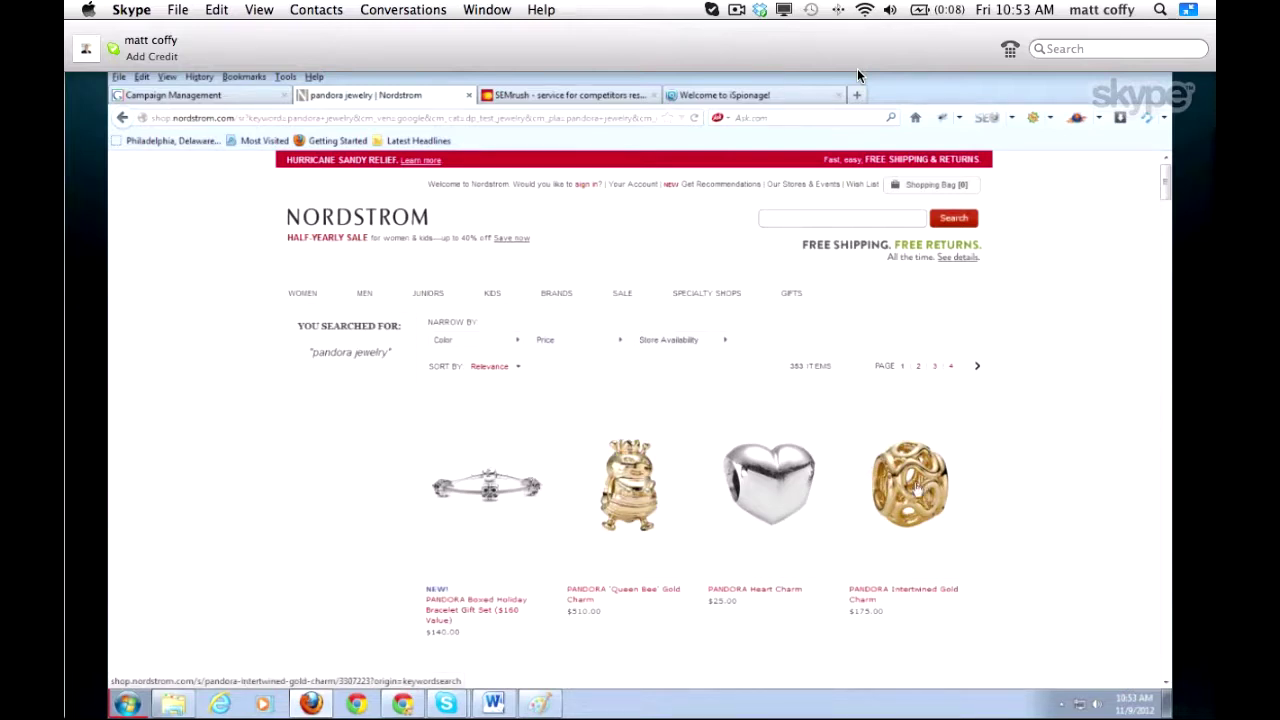
scroll(917, 488, down, 3)
scroll(600, 420, down, 5)
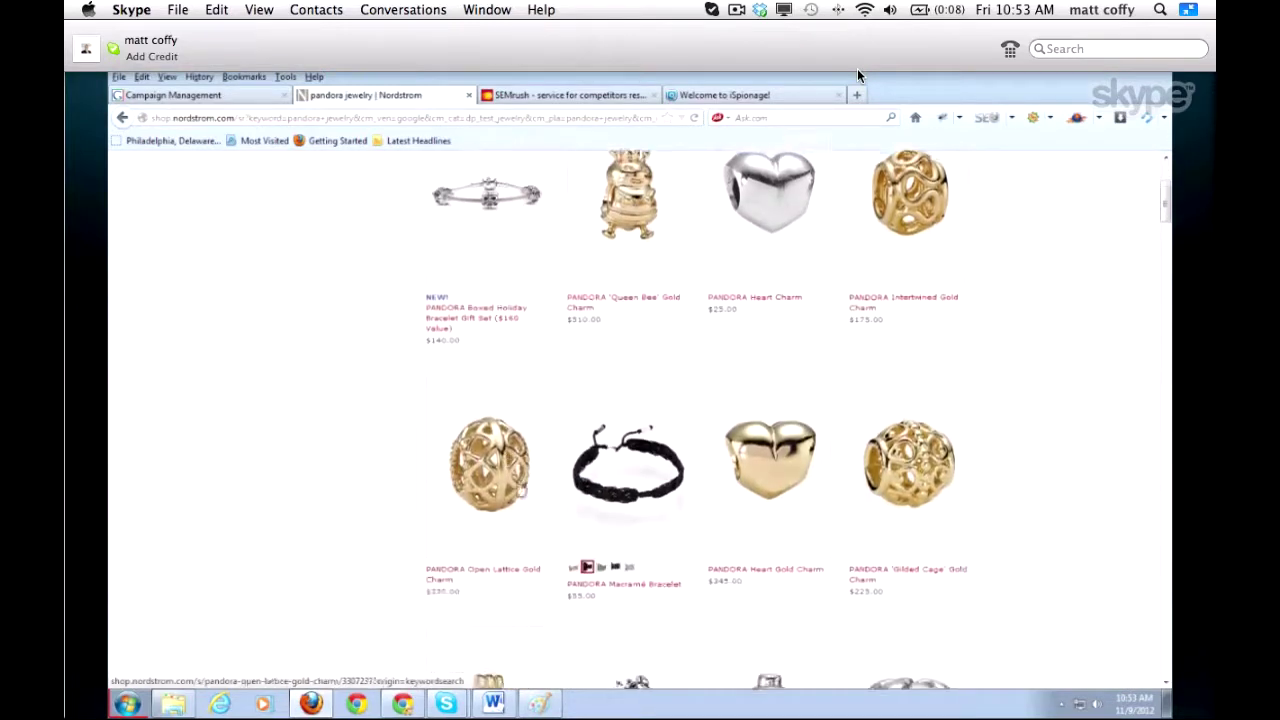
scroll(668, 488, down, 3)
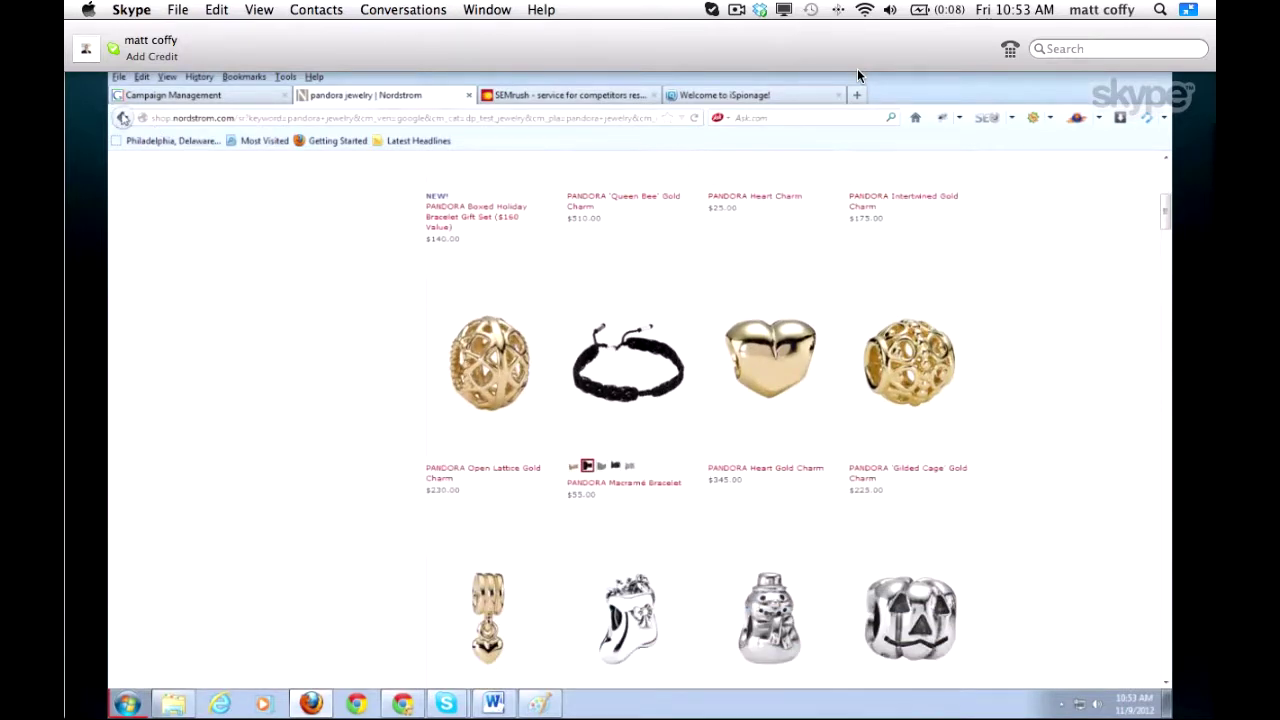
click(122, 118)
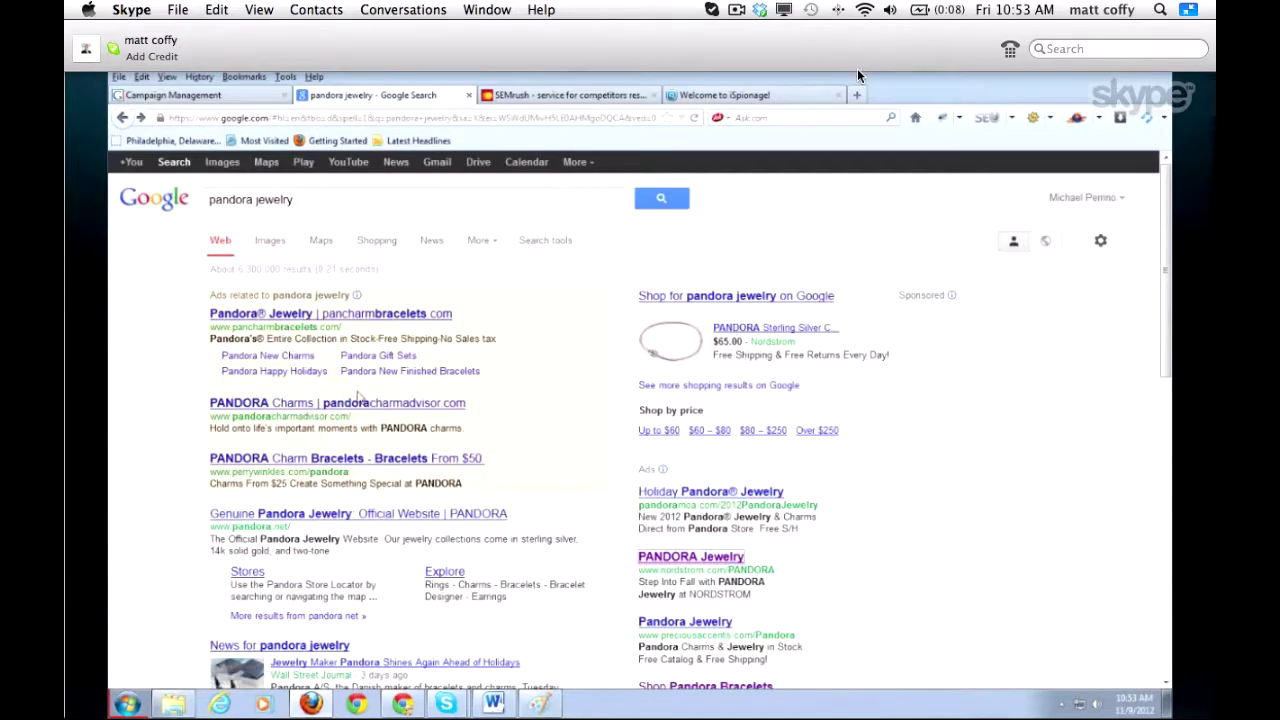
click(297, 405)
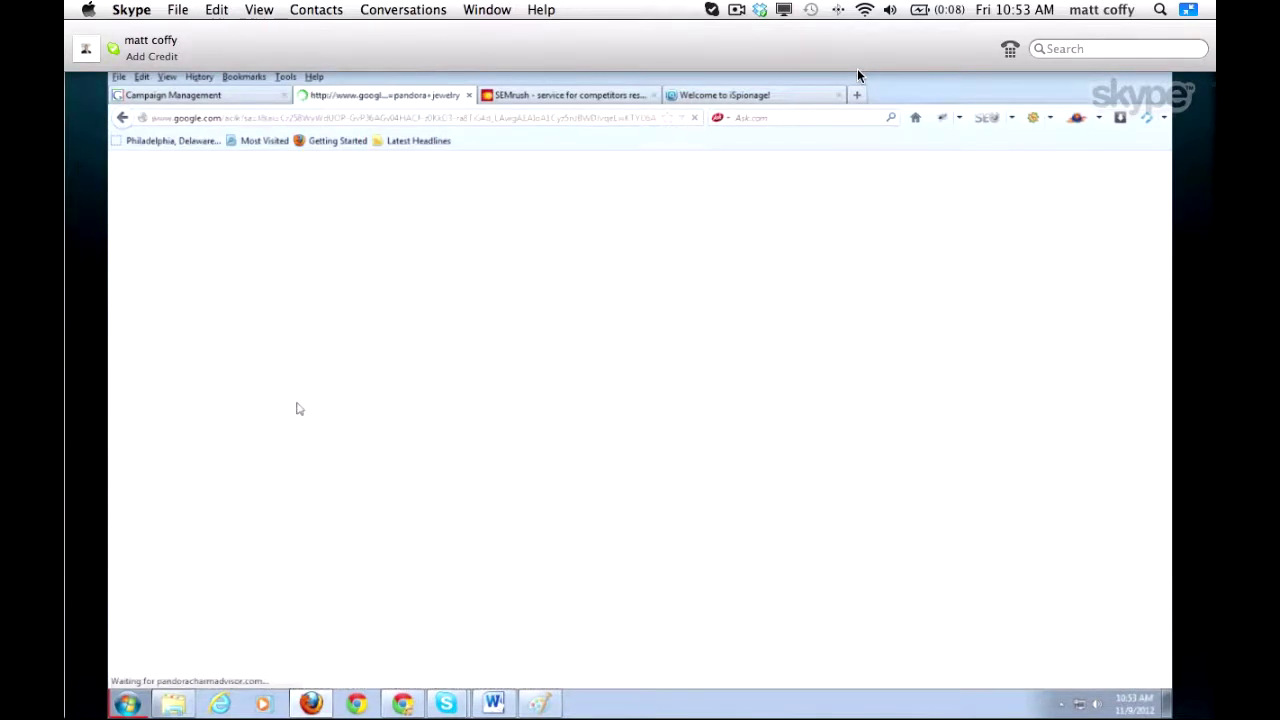
scroll(296, 408, down, 3)
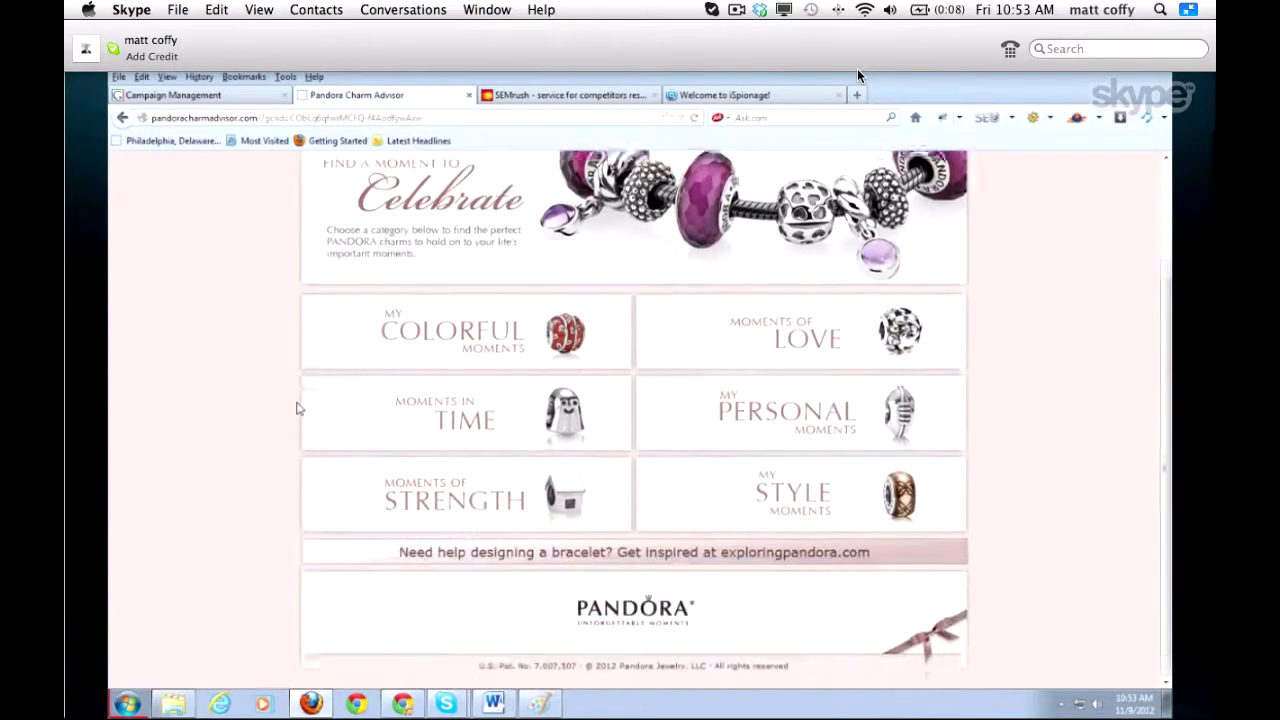
scroll(296, 408, up, 3)
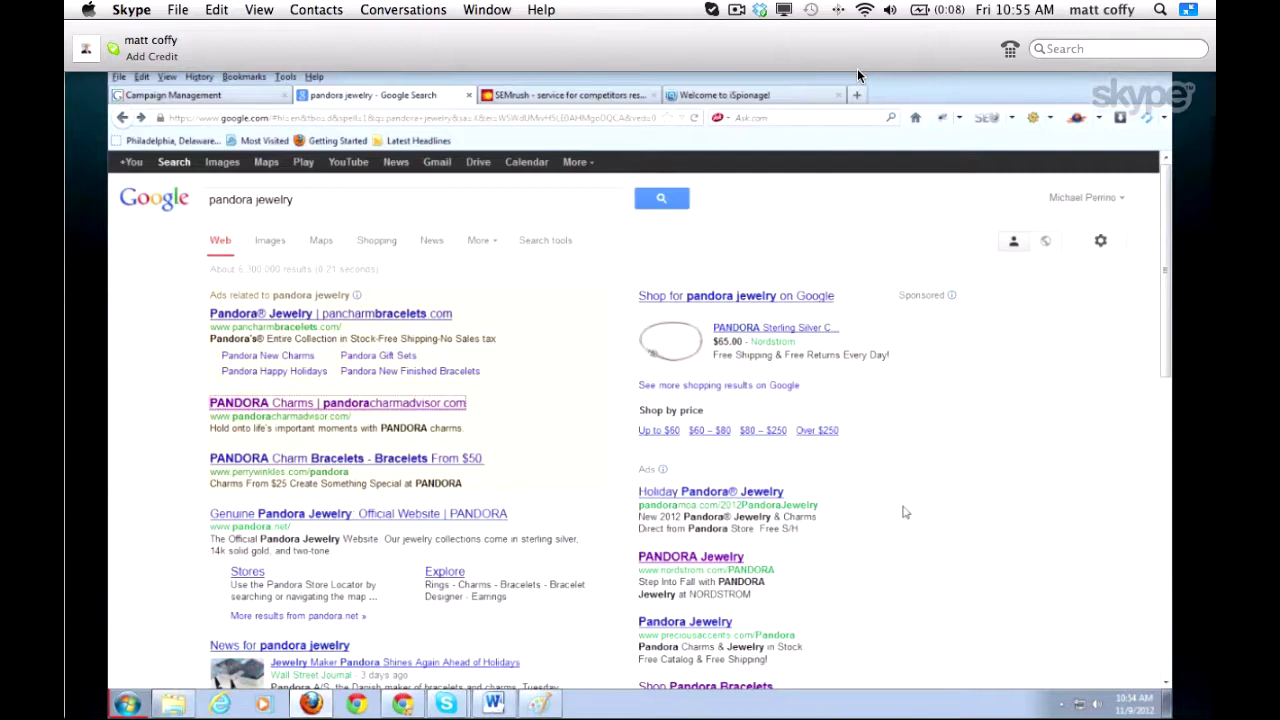
Open the 201 NJ Bed Bug Desk campaign in AdWords to view its ad groups table.
click(225, 97)
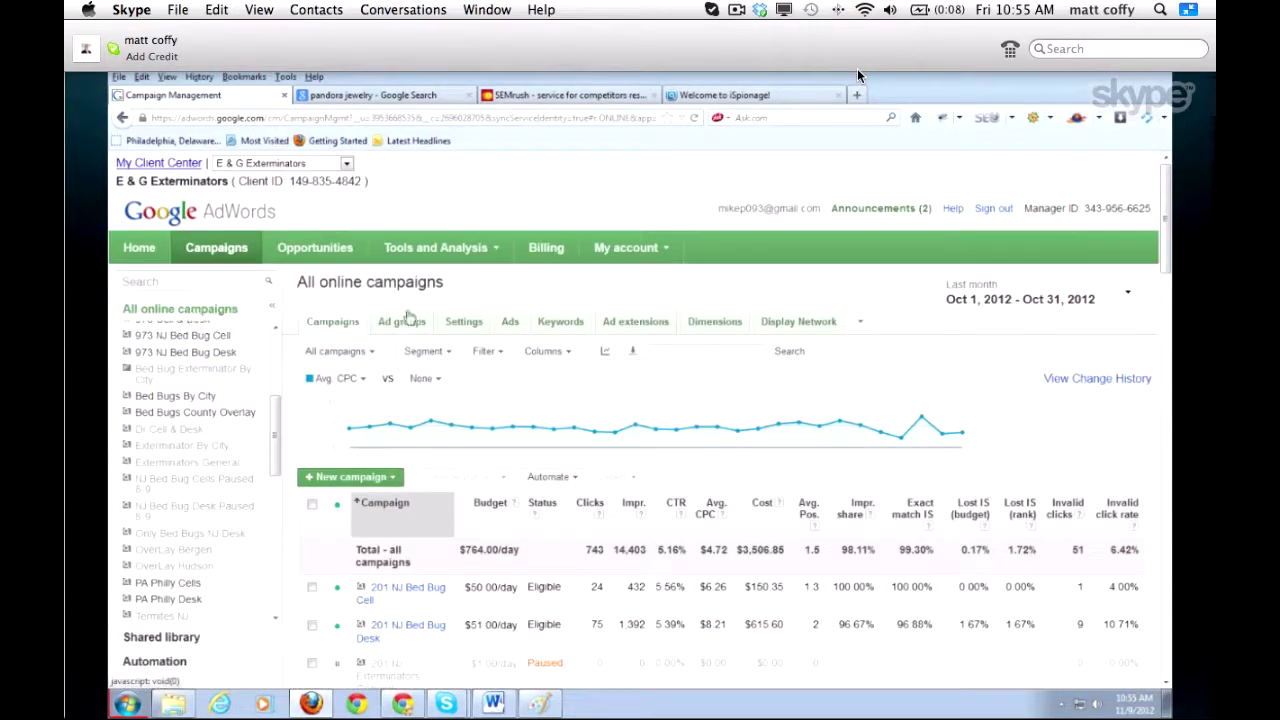
scroll(408, 318, down, 3)
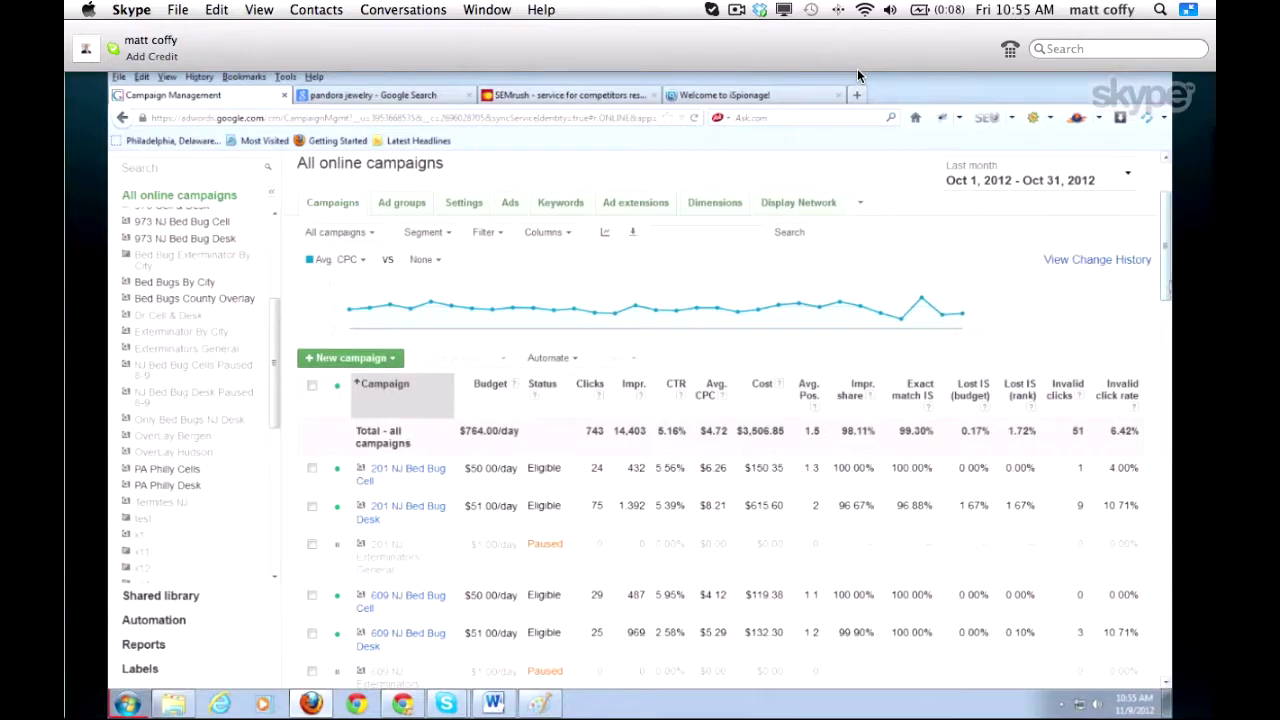
mouse_move(1165, 290)
mouse_down()
mouse_move(1160, 325)
mouse_move(1161, 311)
mouse_up()
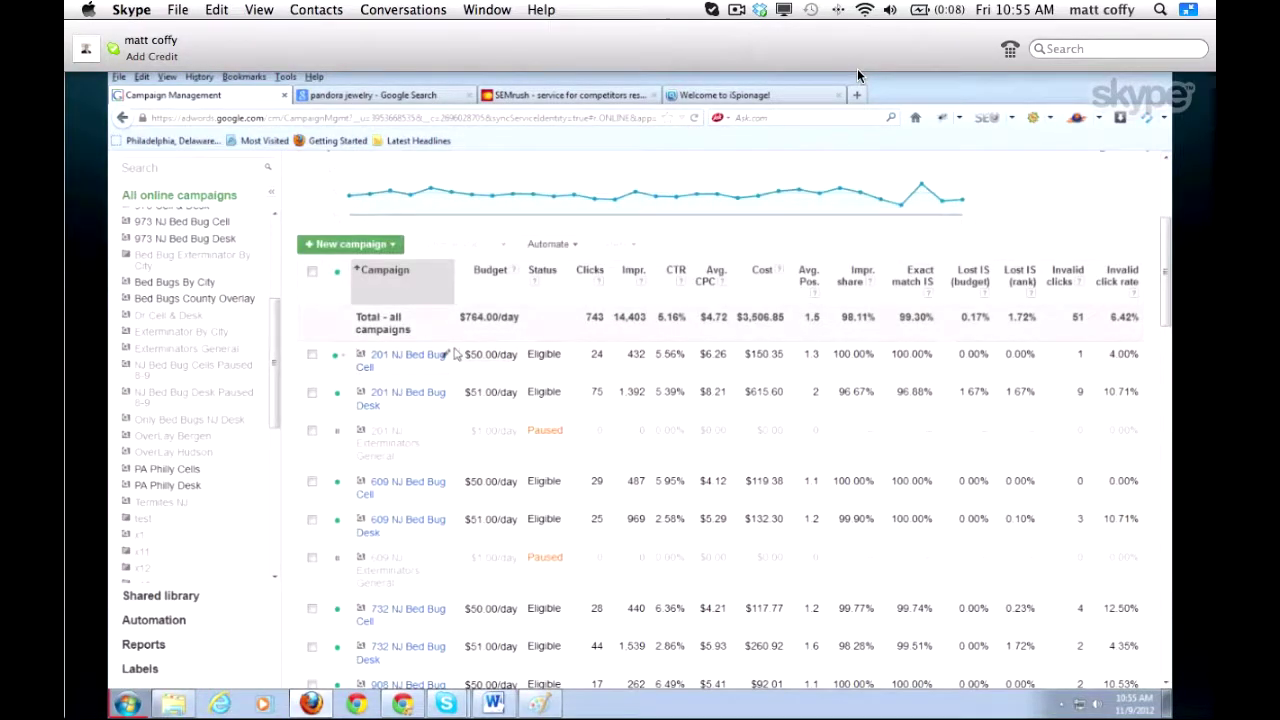
click(388, 397)
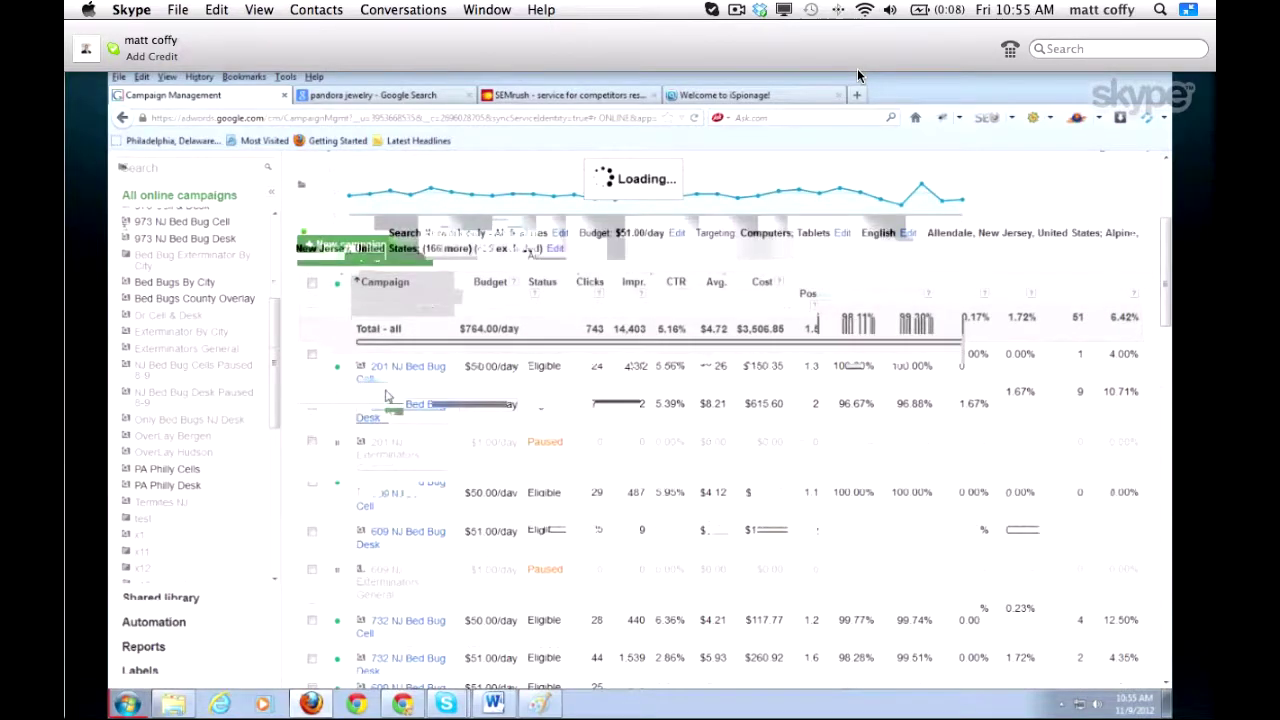
mouse_move(388, 397)
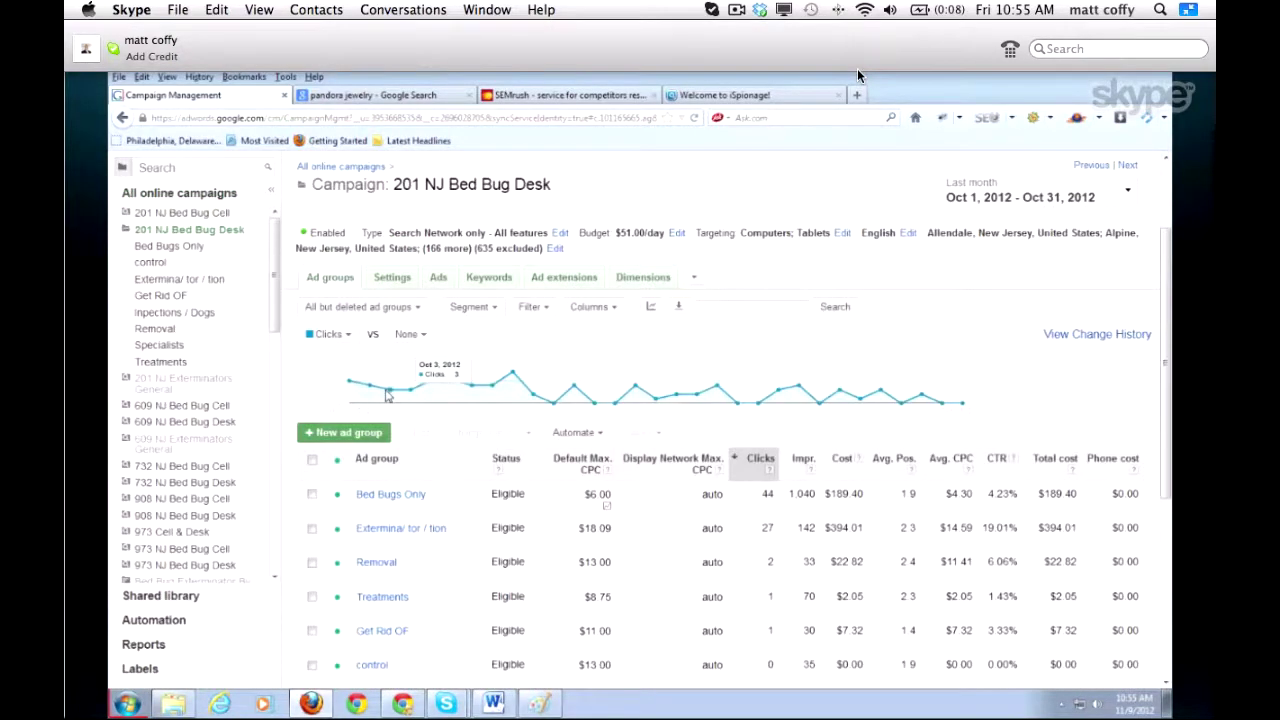
scroll(388, 397, down, 3)
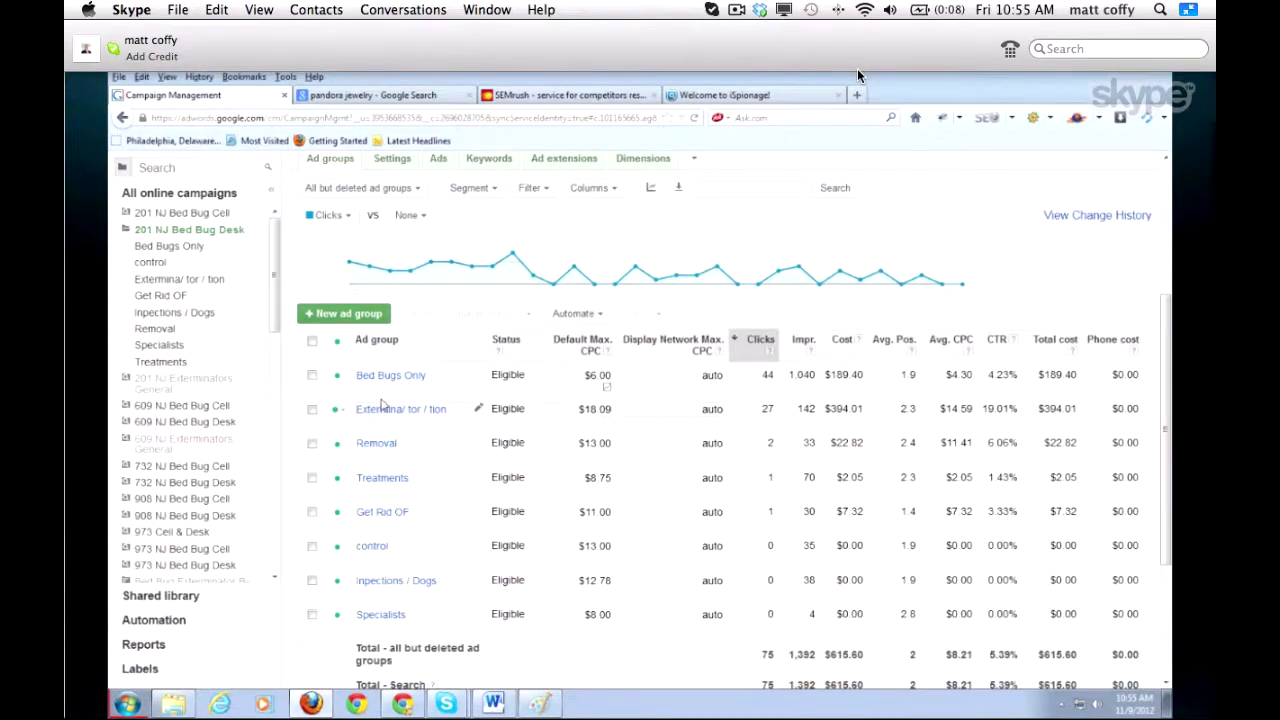
scroll(380, 403, up, 3)
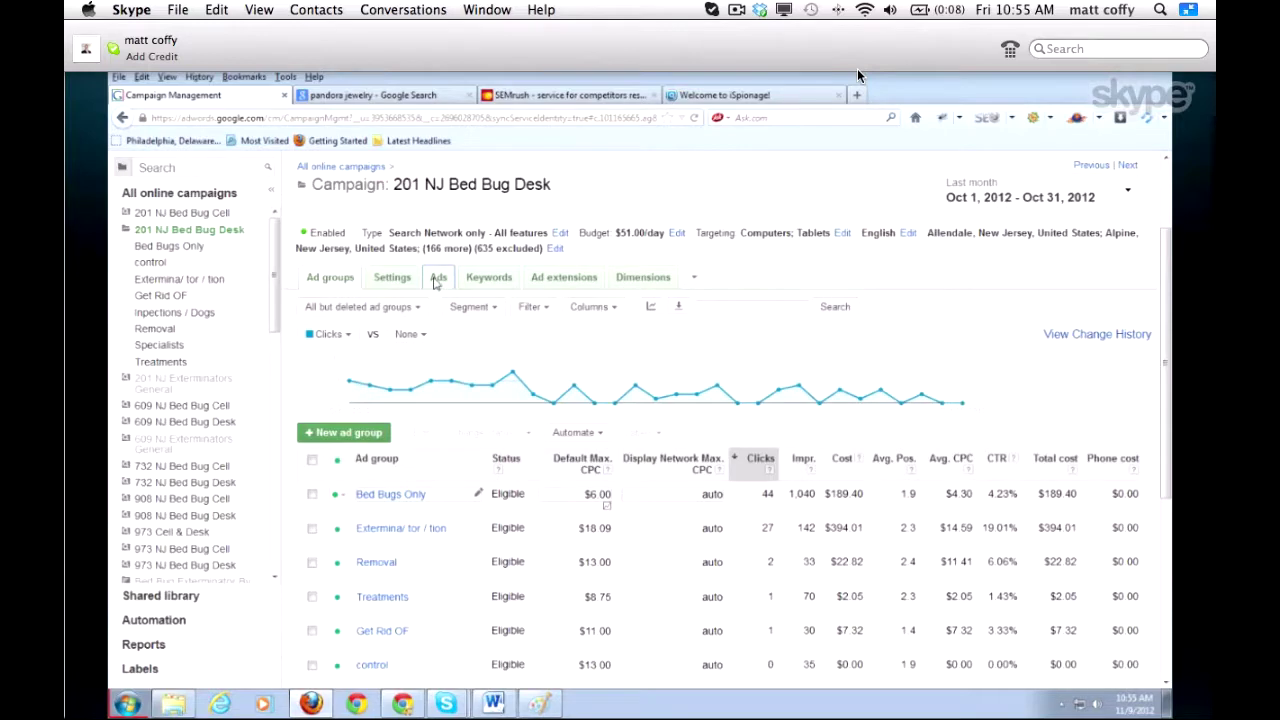
Show the campaign's ads and open the E & G Exterminators services page from an ad link.
click(437, 283)
click(400, 600)
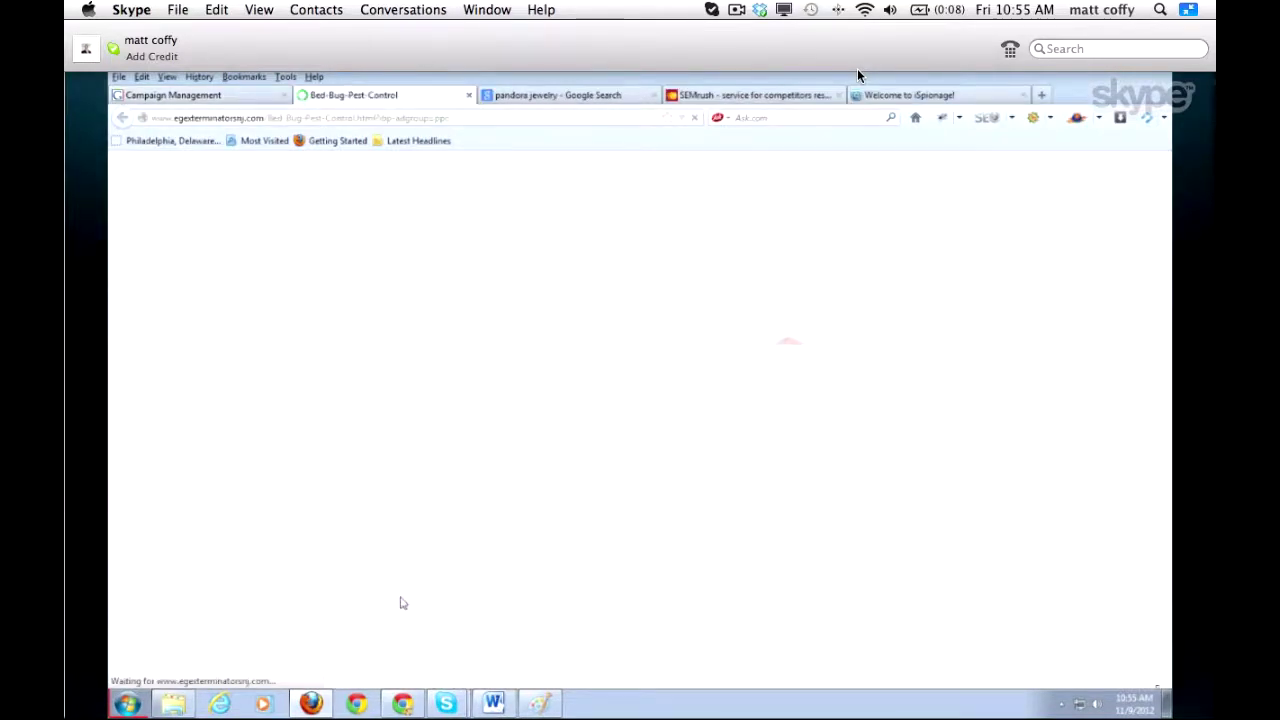
click(455, 240)
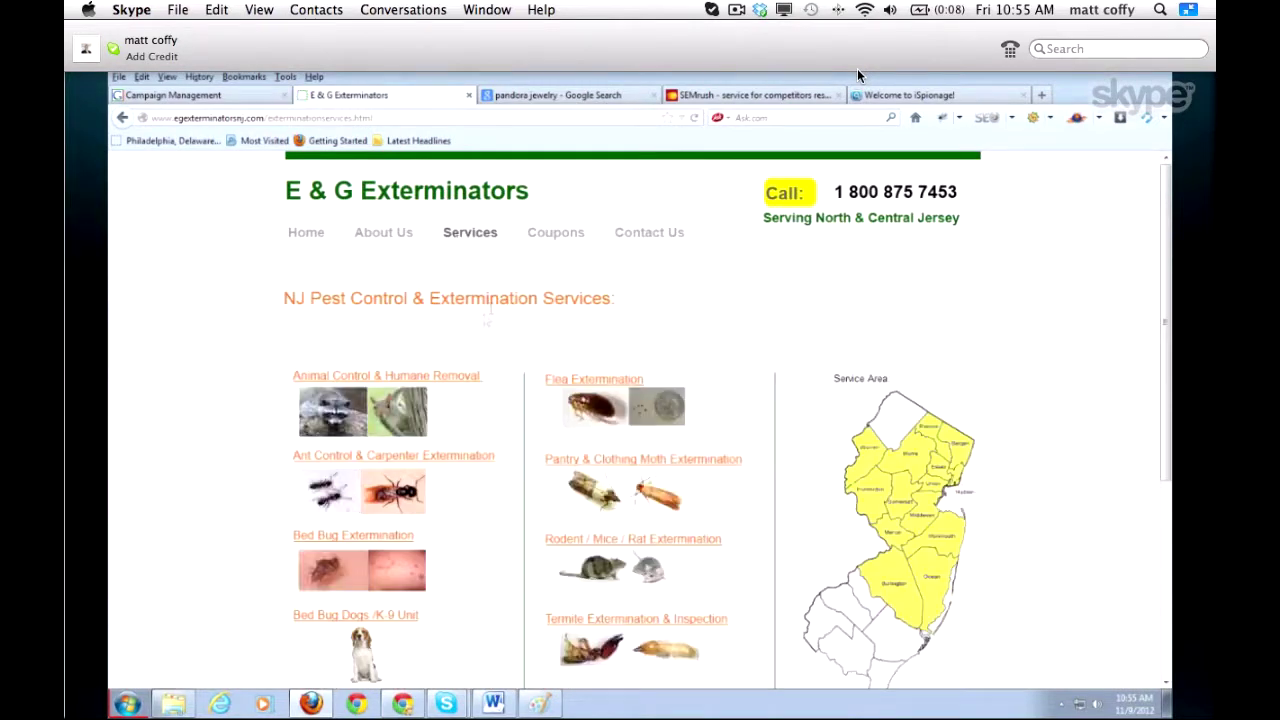
scroll(278, 445, down, 2)
scroll(278, 445, down, 2)
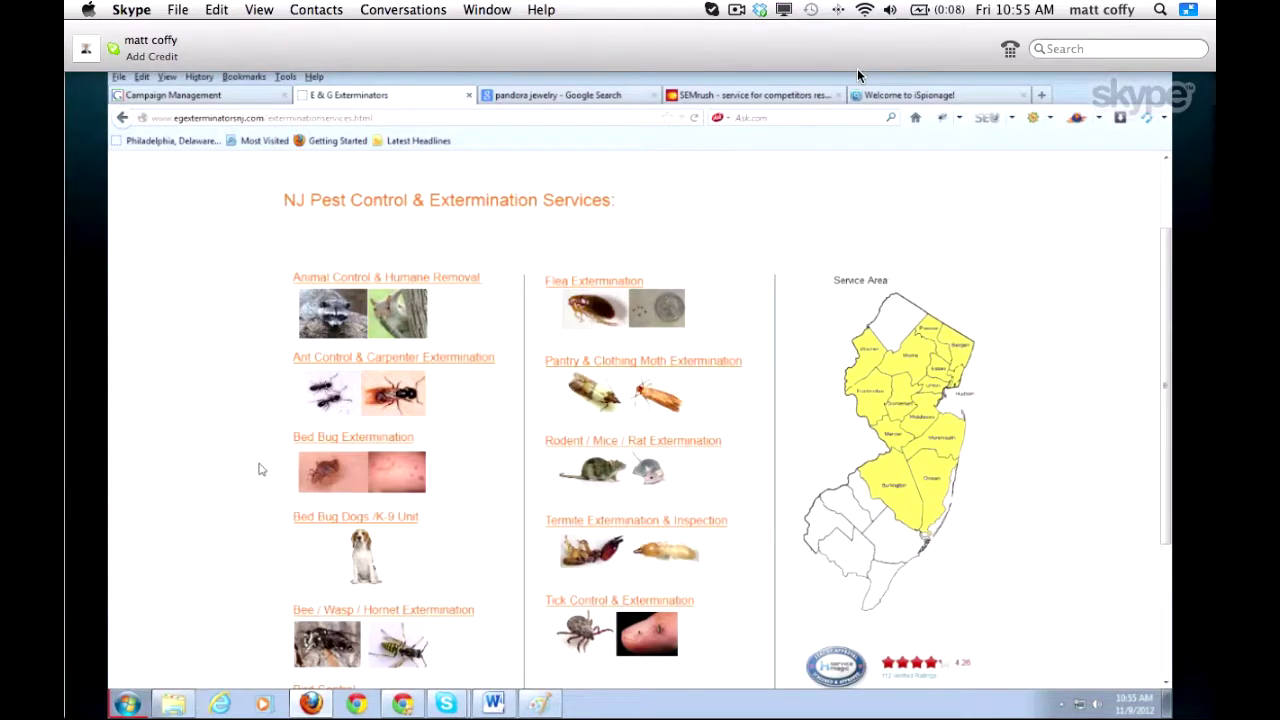
scroll(258, 469, up, 3)
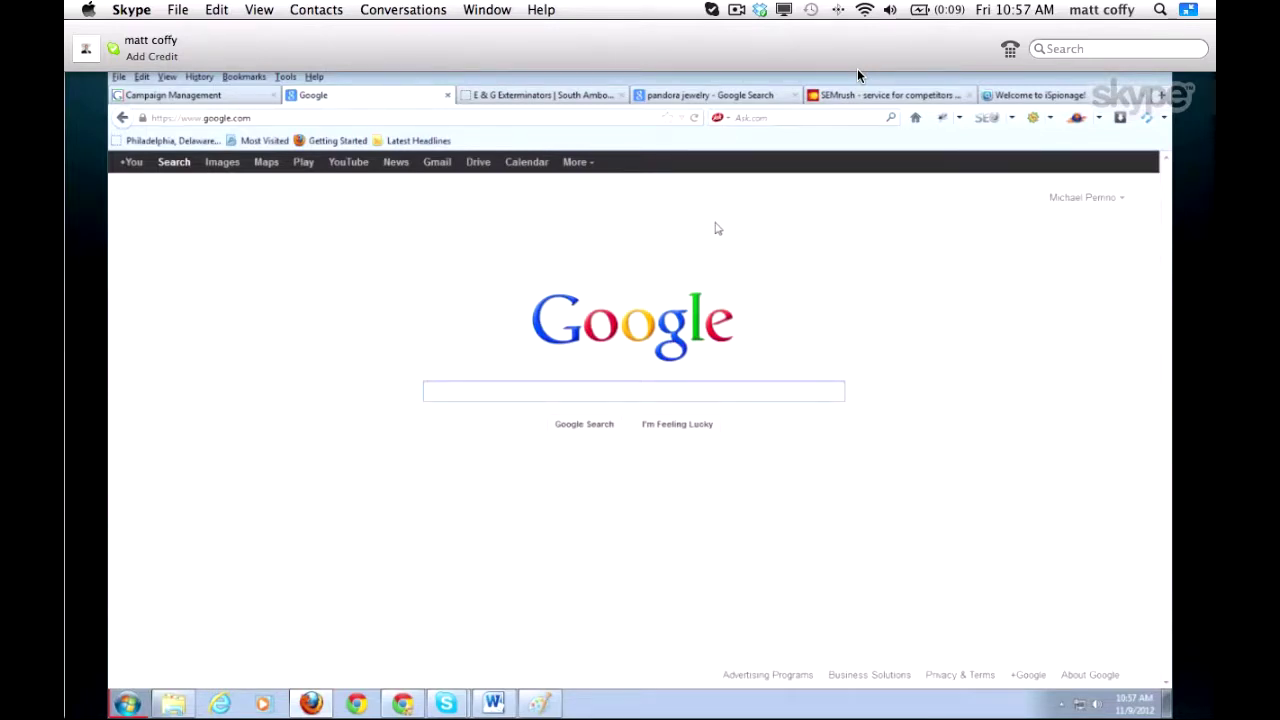
Search Google for 'exterminator bed bugs'.
text(exterm)
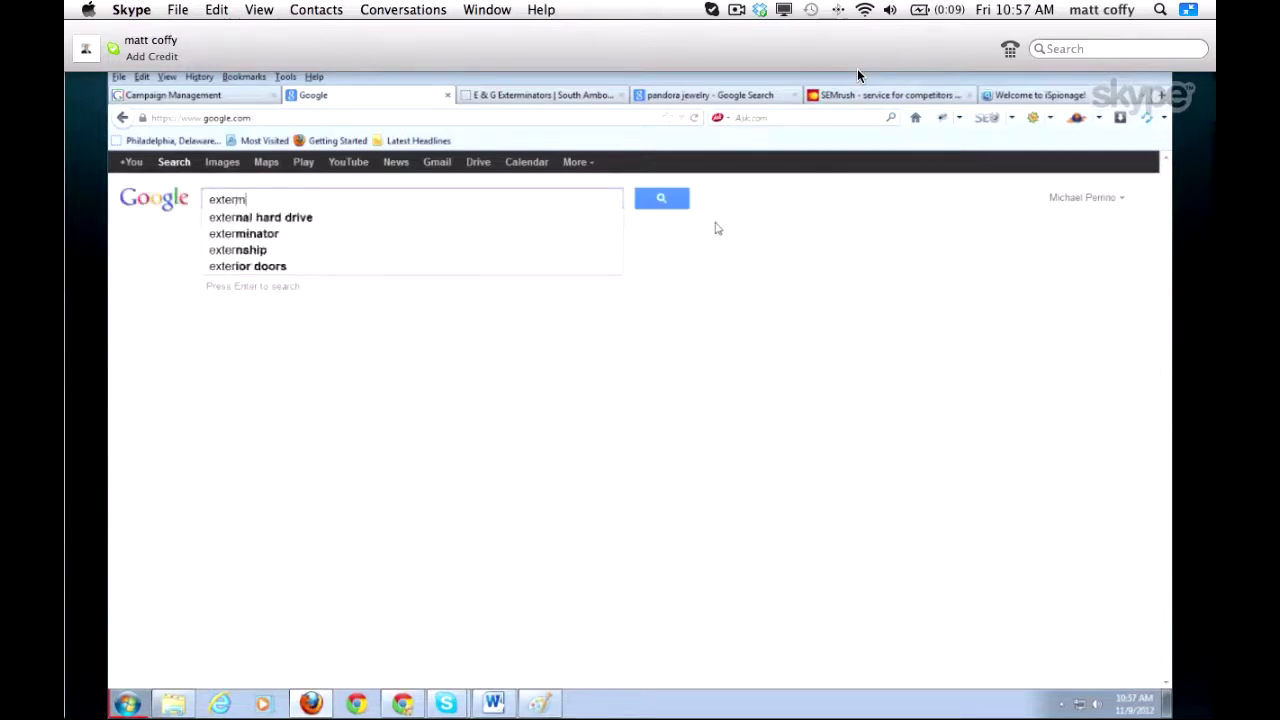
text(inator bed bug)
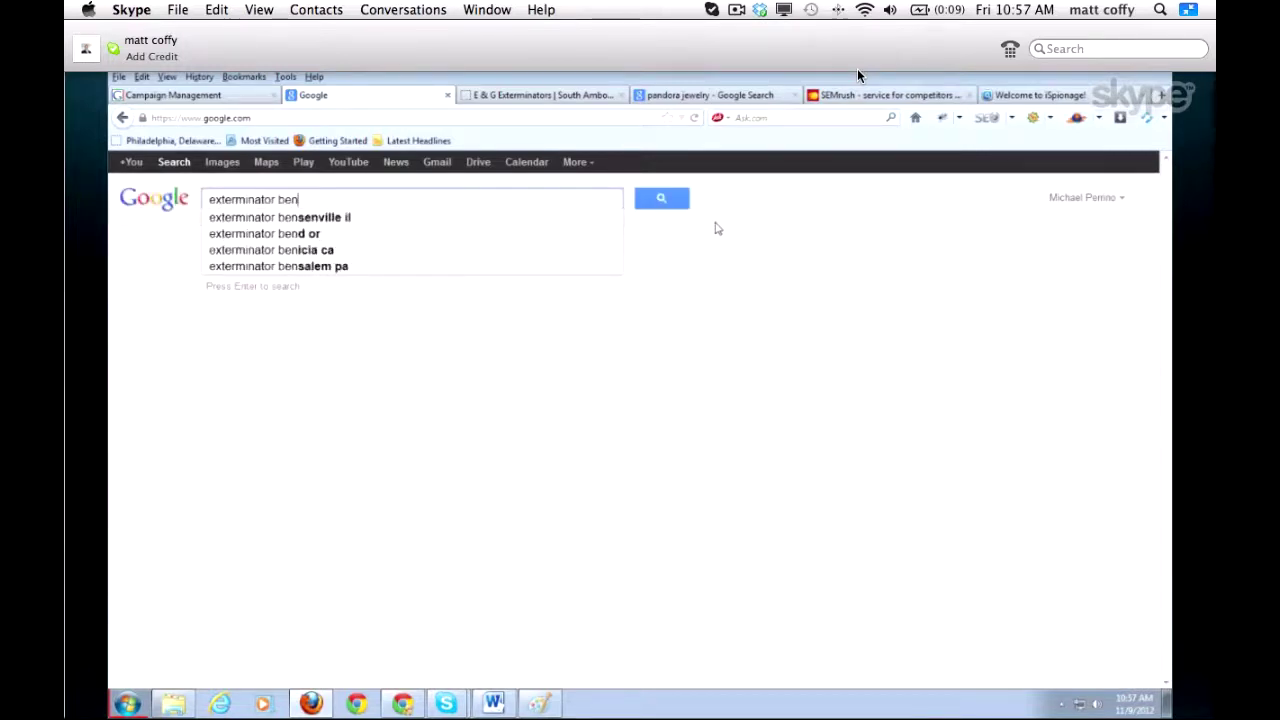
text(s)
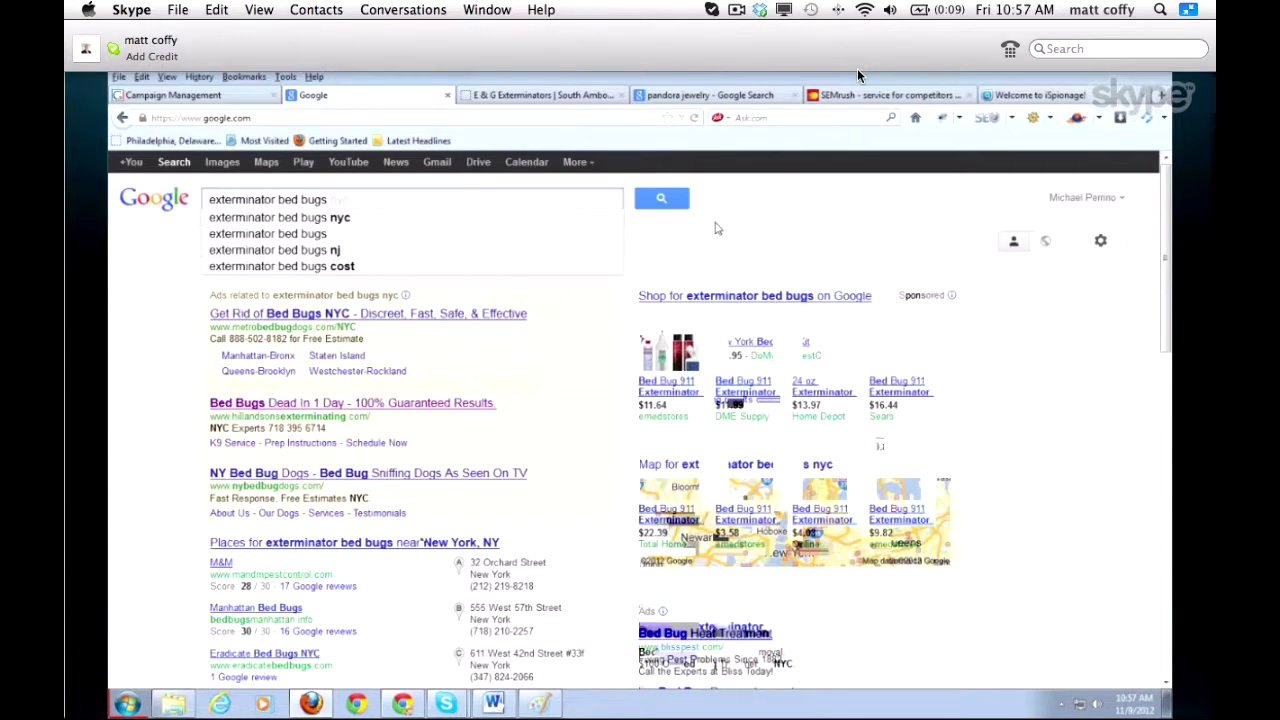
key(Return)
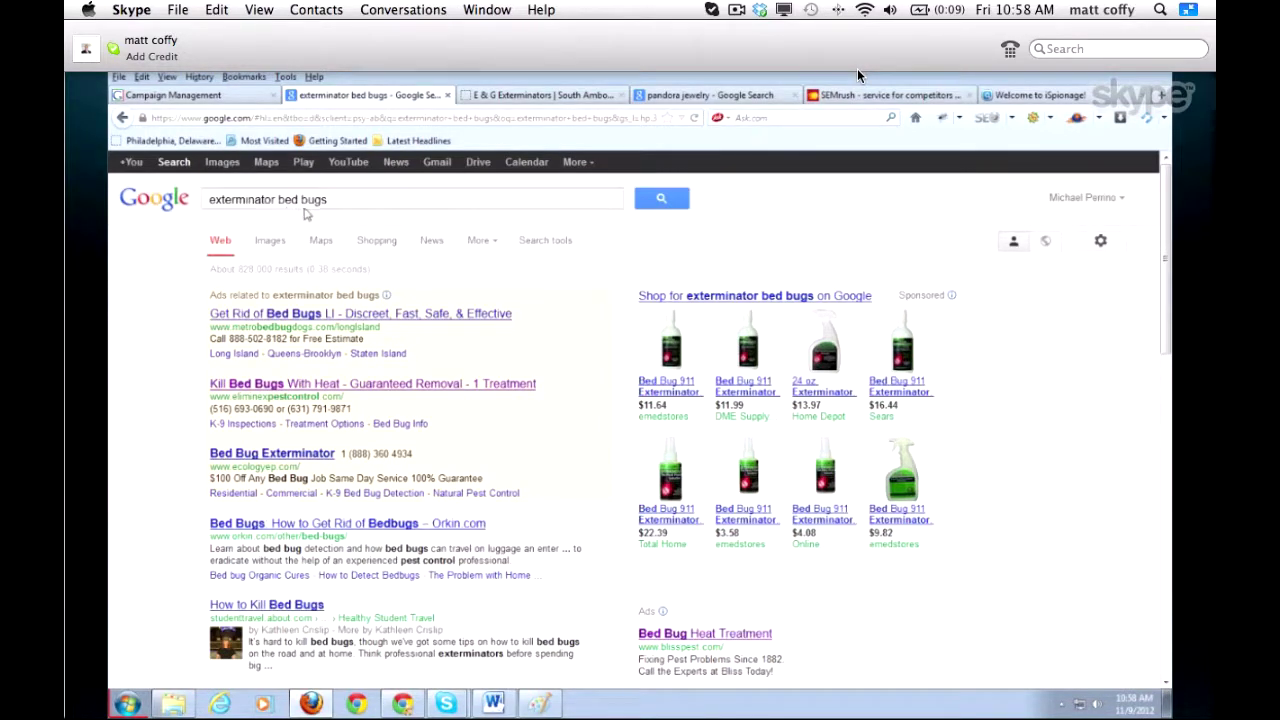
click(262, 315)
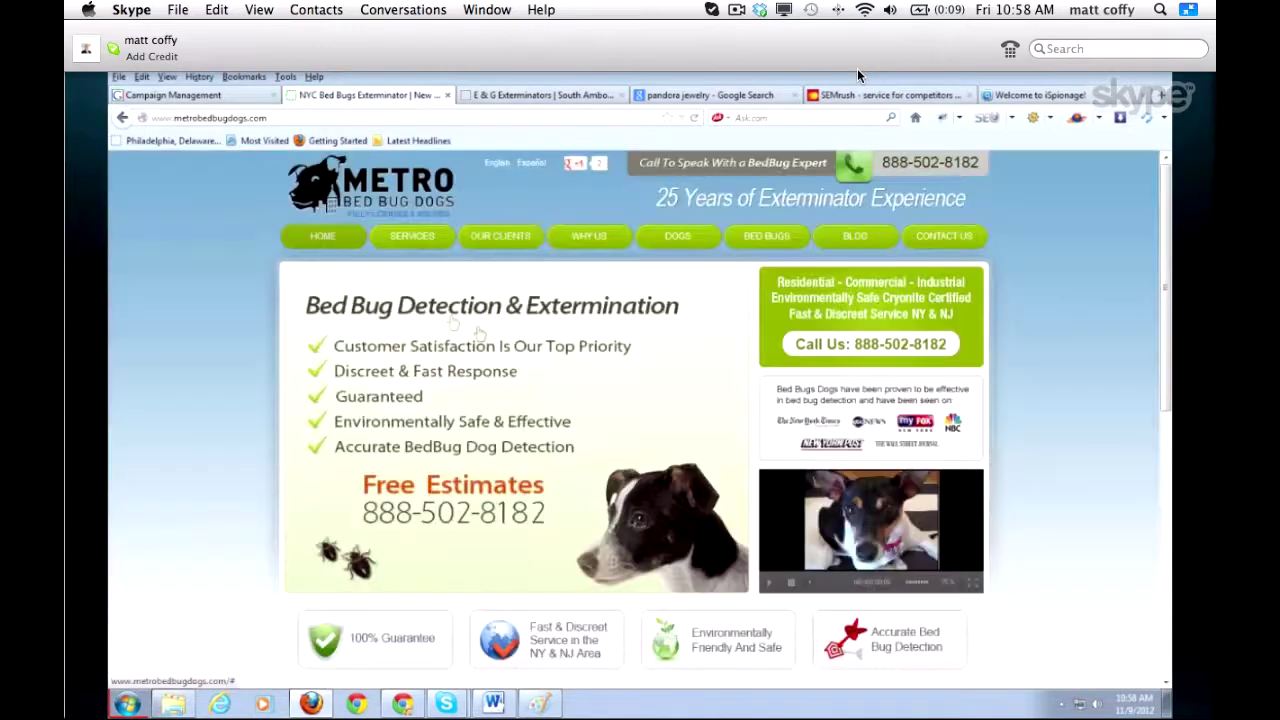
scroll(481, 341, down, 1)
scroll(481, 341, down, 2)
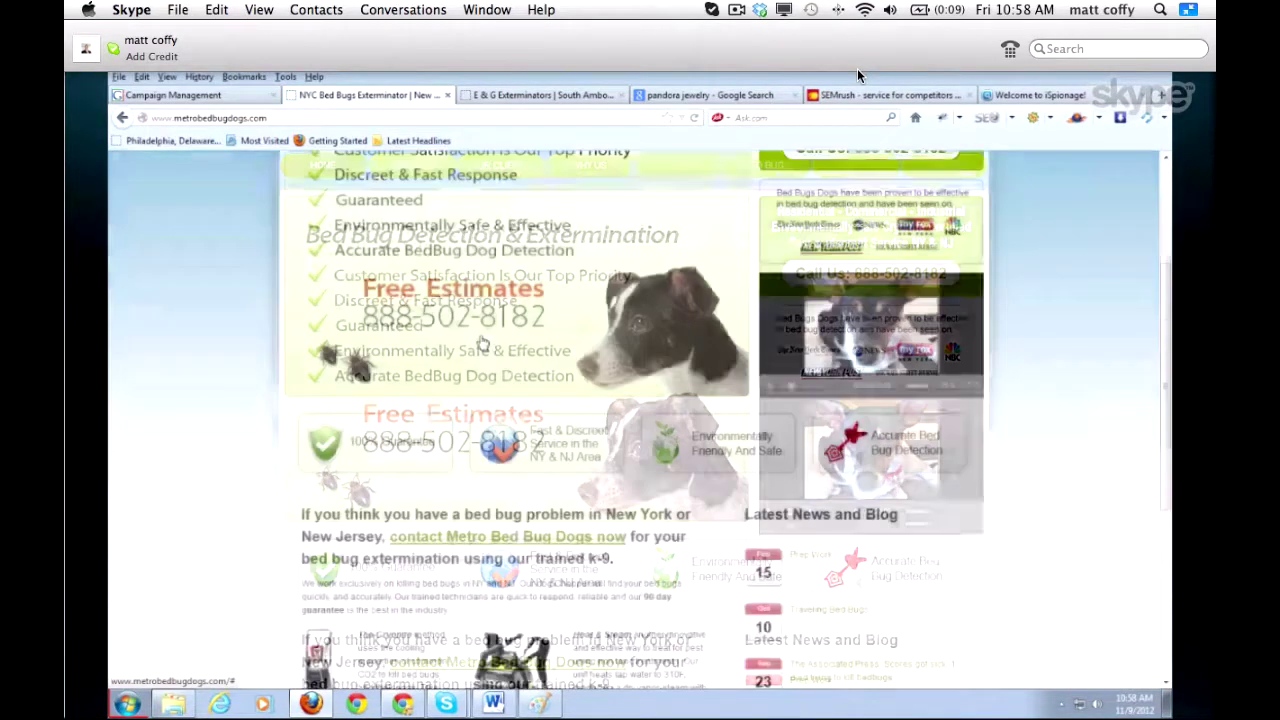
click(123, 118)
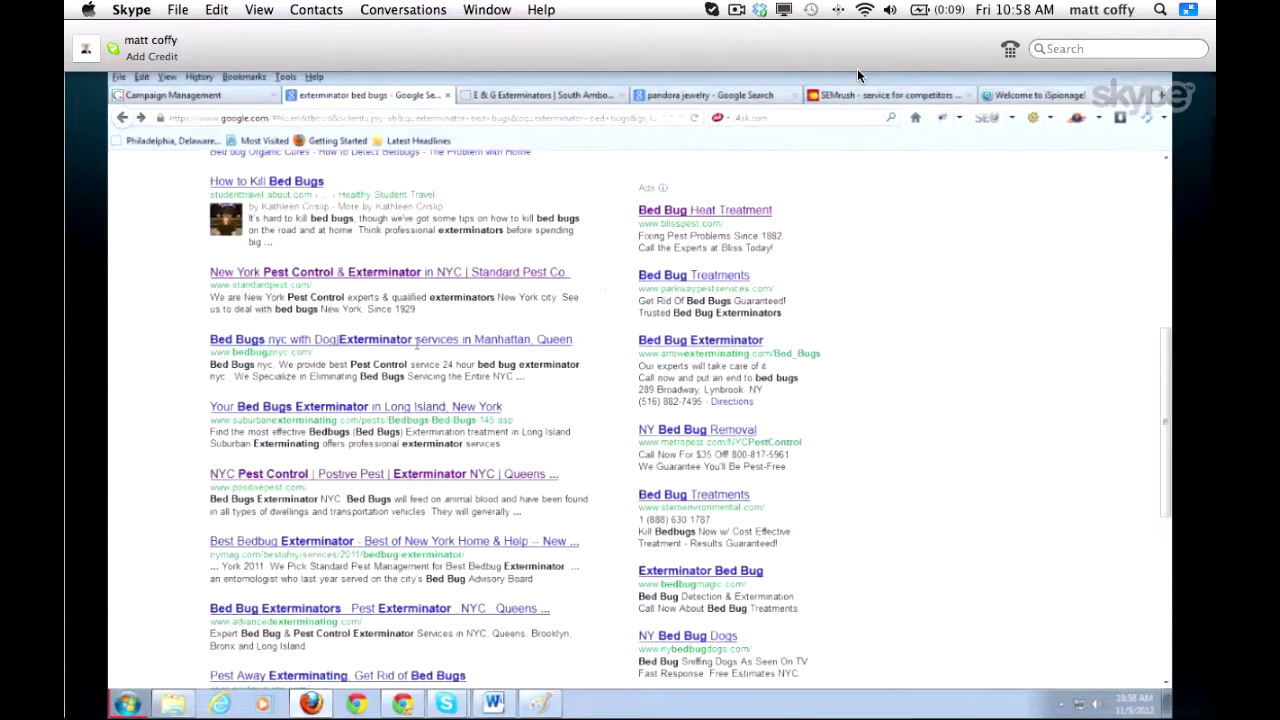
scroll(416, 344, down, 2)
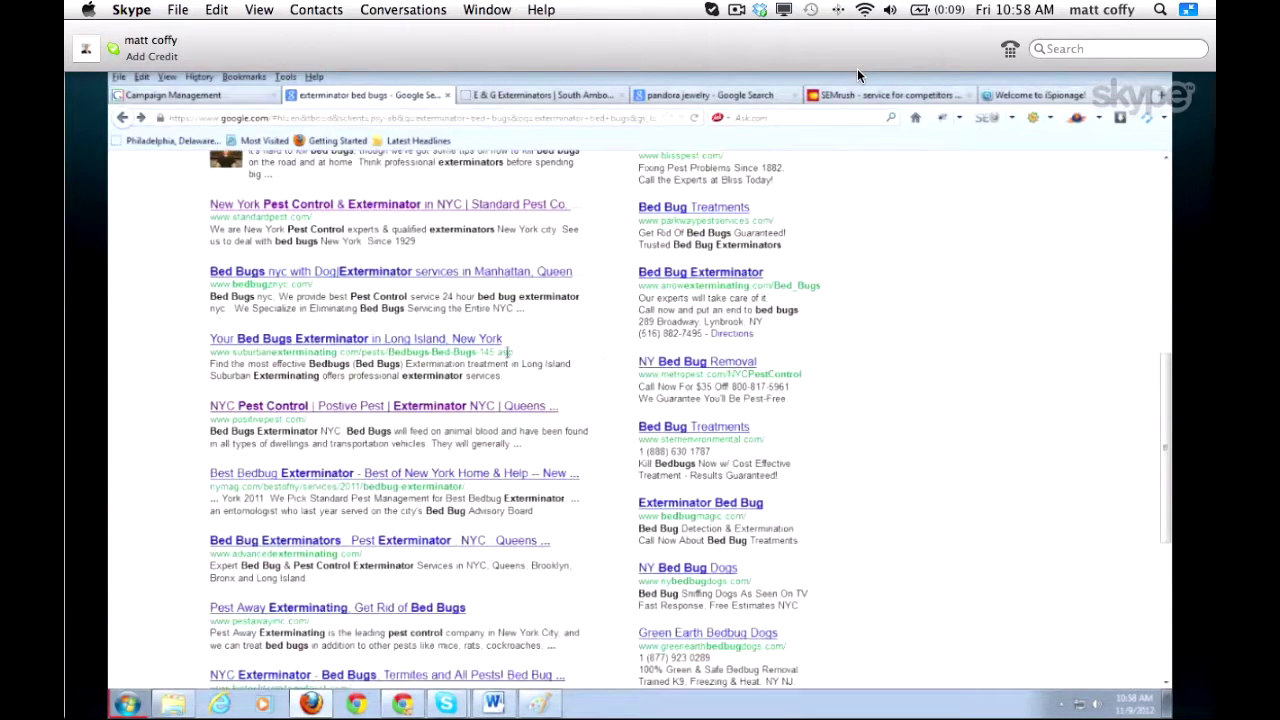
click(669, 428)
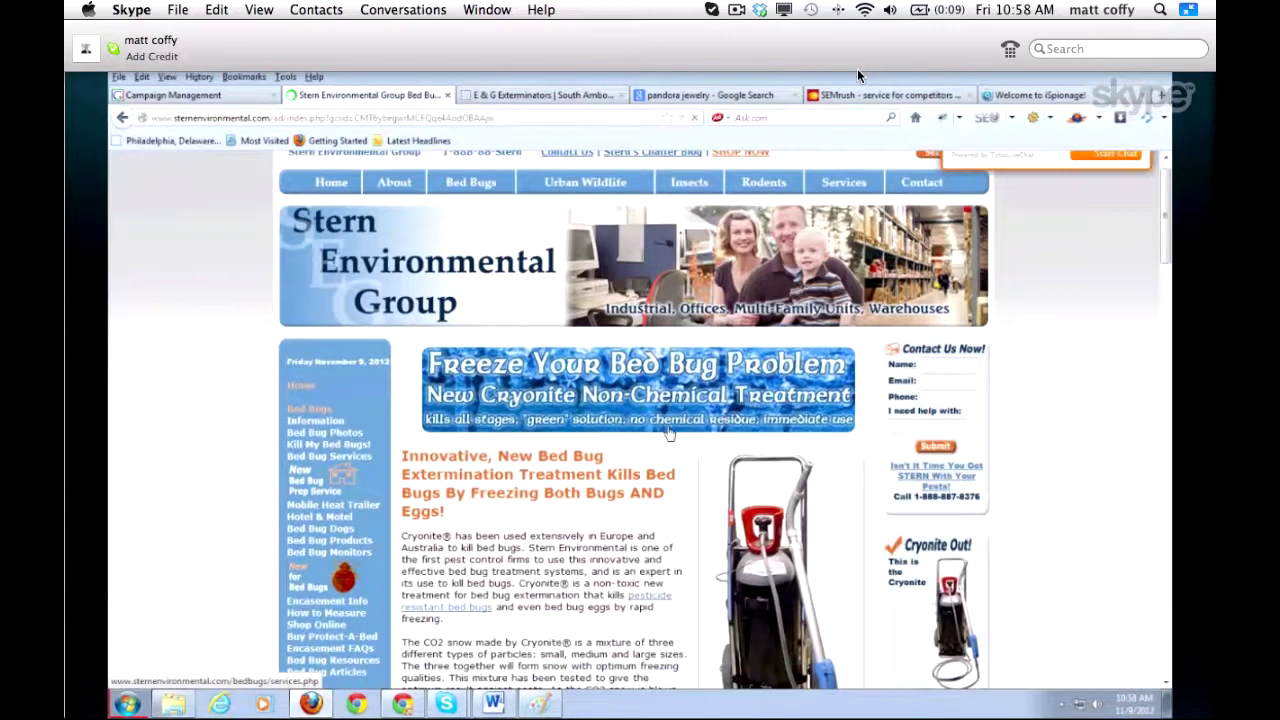
scroll(669, 432, down, 3)
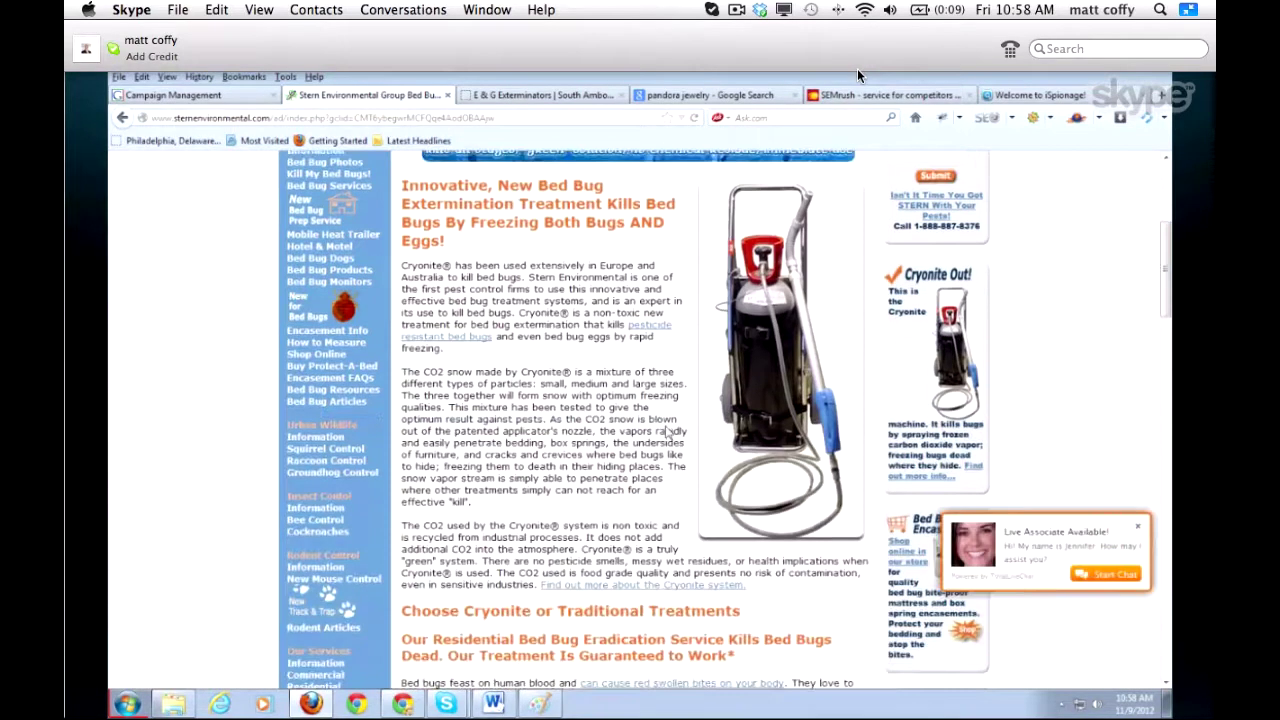
click(122, 118)
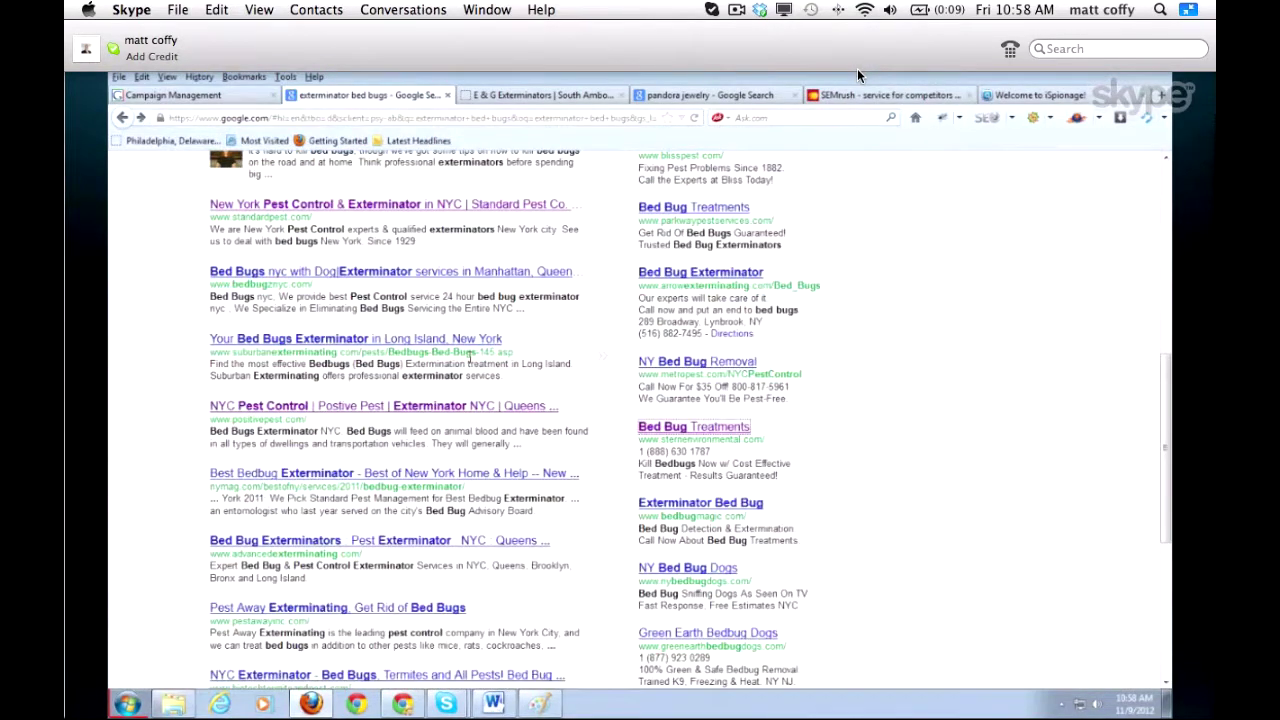
Visit the Parkway Pest Services and Green Earth Bedbug Dogs ad landing pages, returning to results.
click(647, 209)
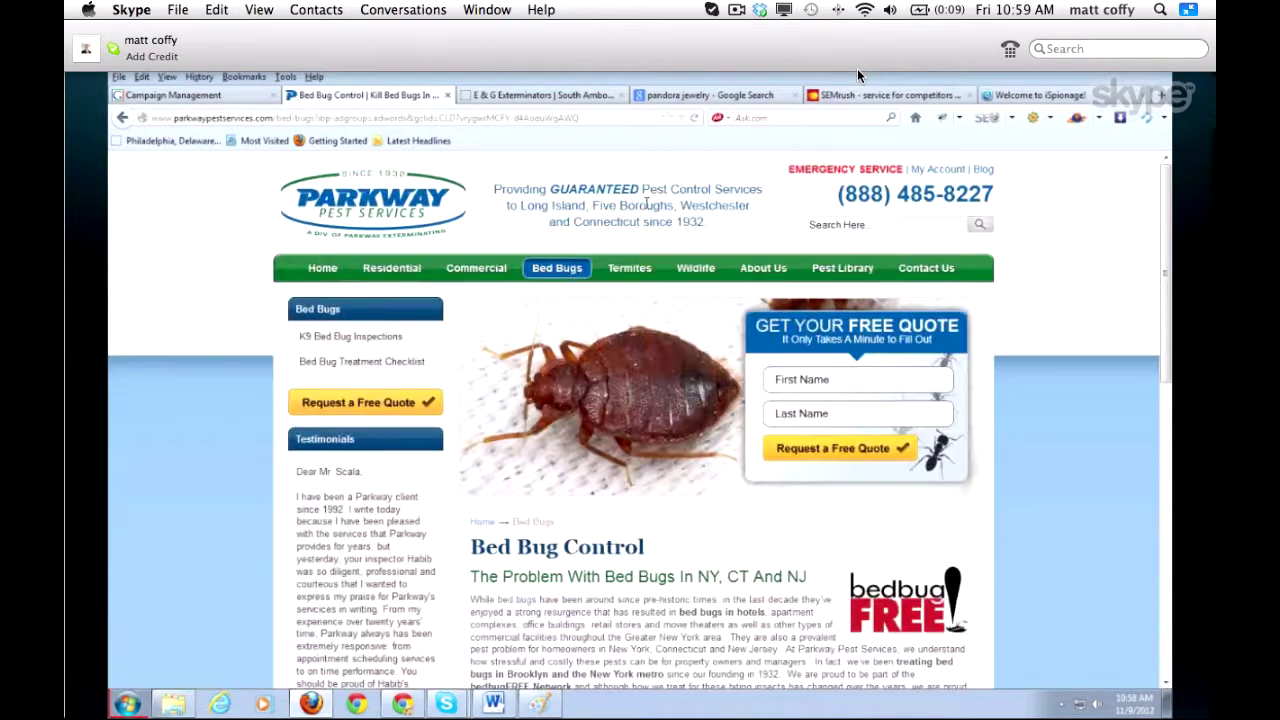
click(123, 118)
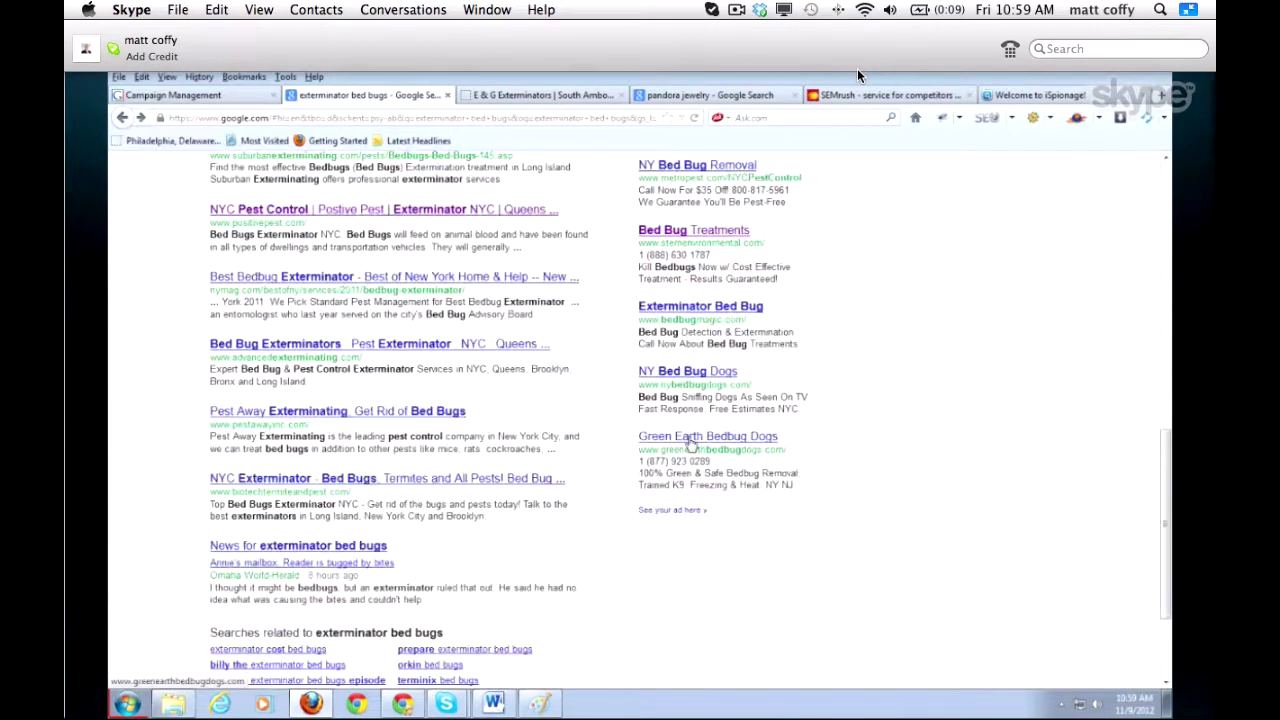
click(690, 444)
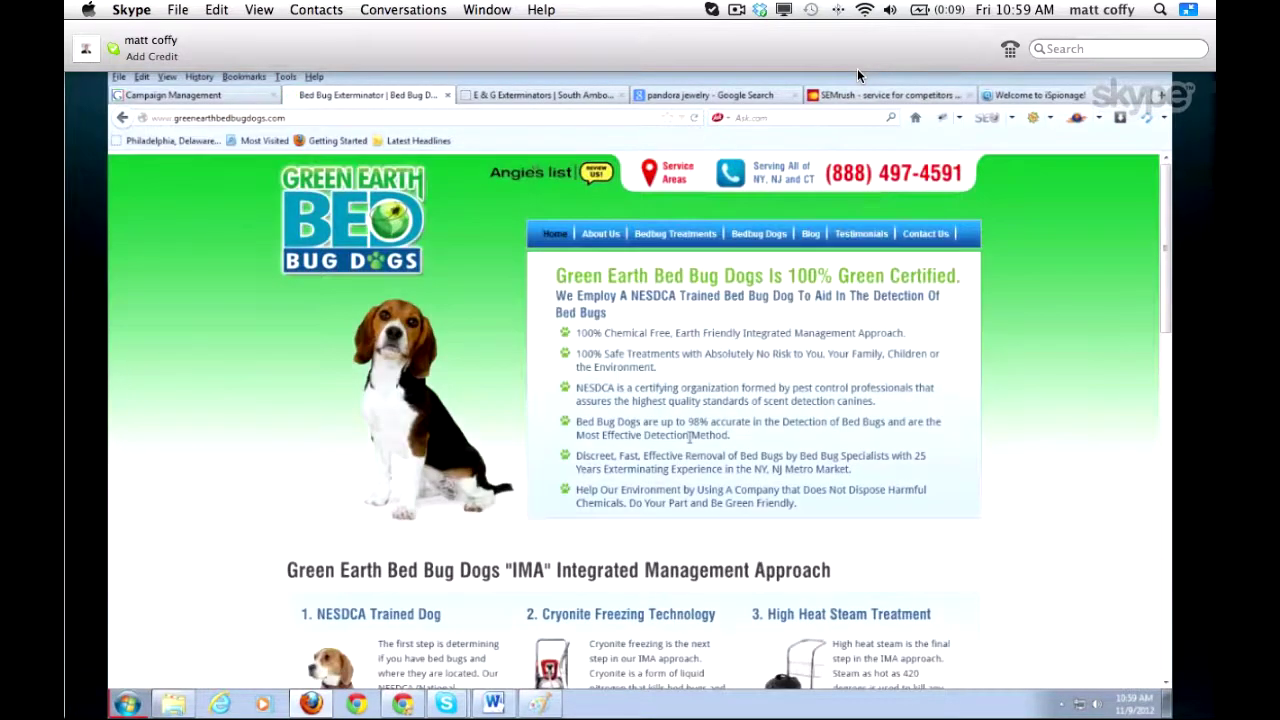
scroll(706, 455, down, 4)
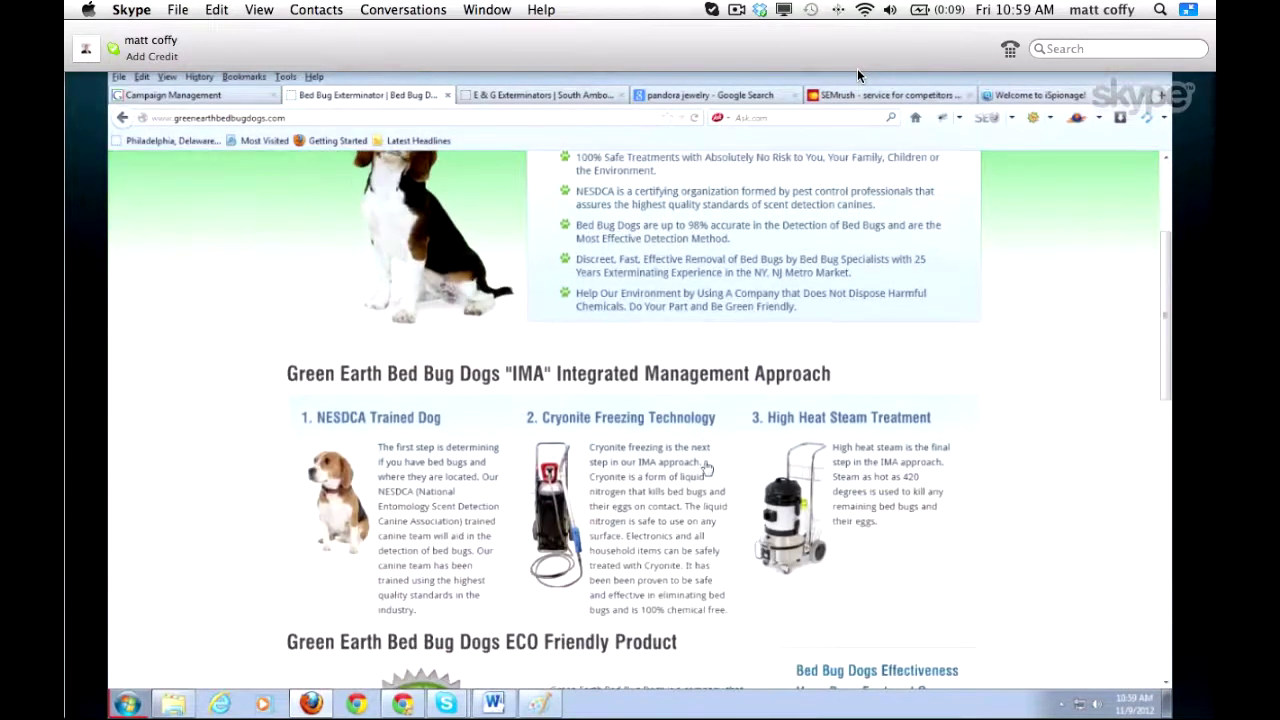
scroll(848, 478, up, 1)
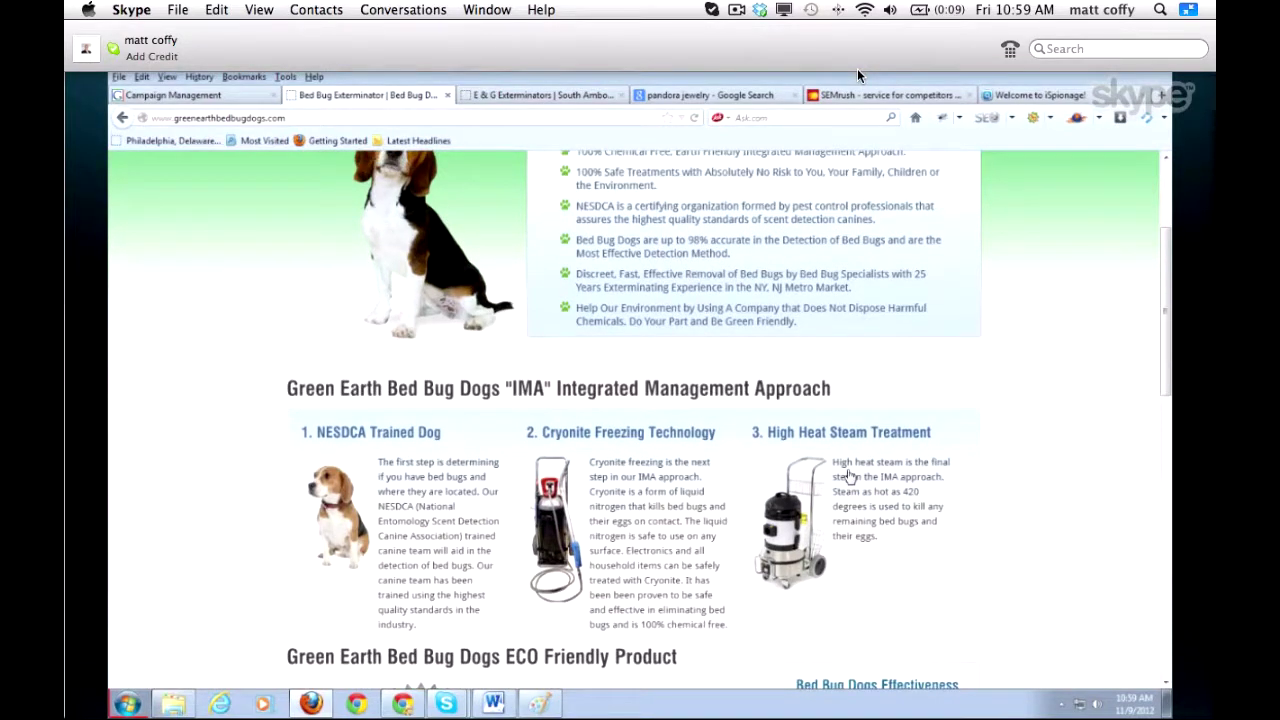
scroll(848, 477, up, 5)
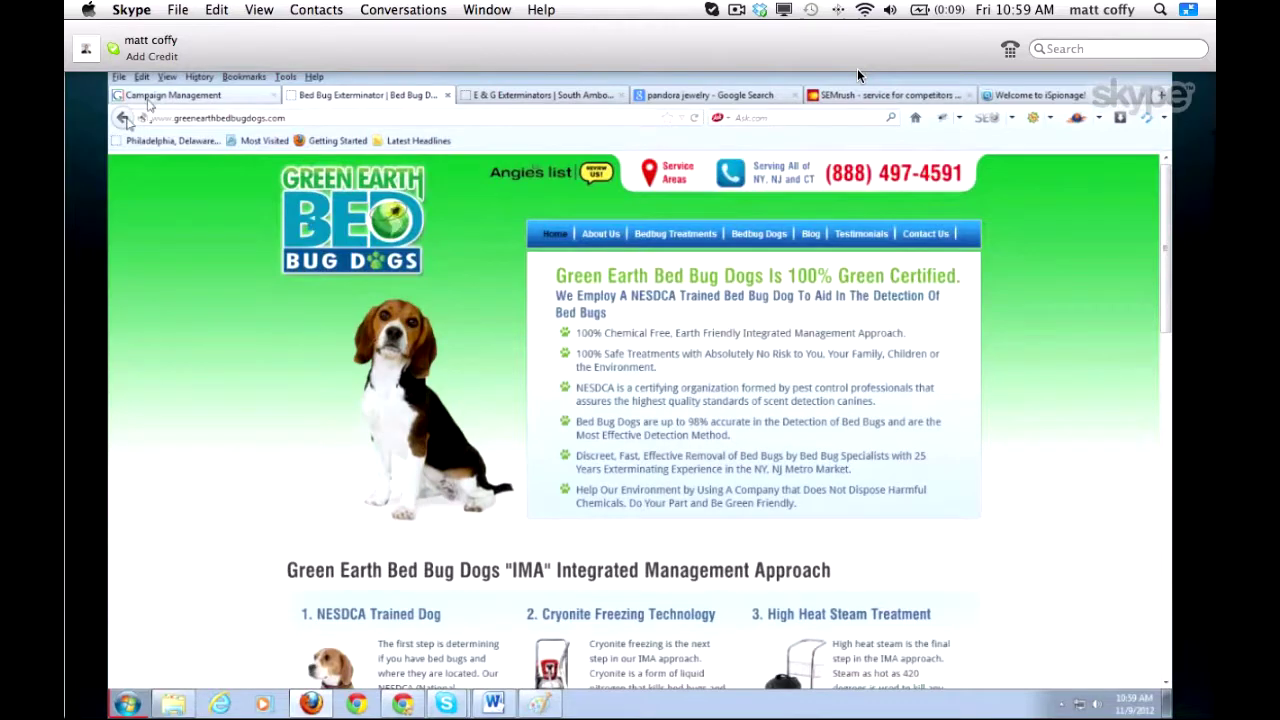
click(122, 118)
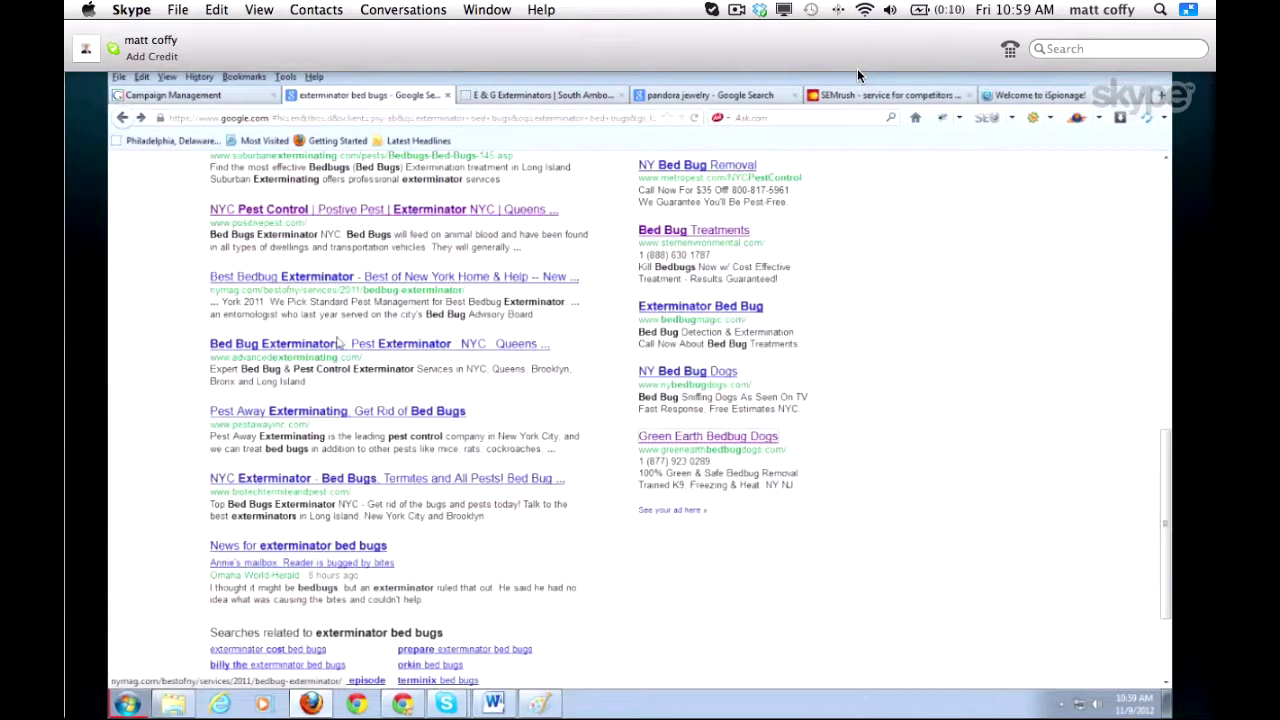
Scroll to the top of the results and select the 'exterminator bed bugs' query.
scroll(337, 343, up, 3)
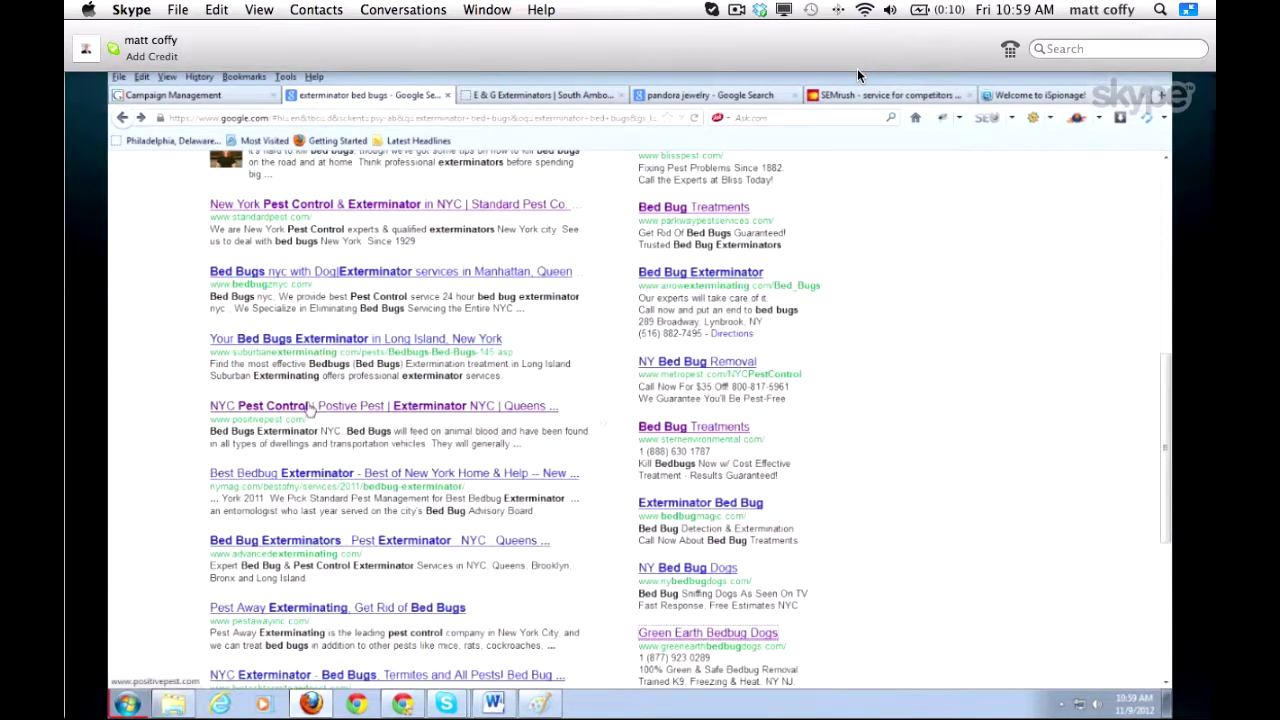
scroll(310, 408, up, 1)
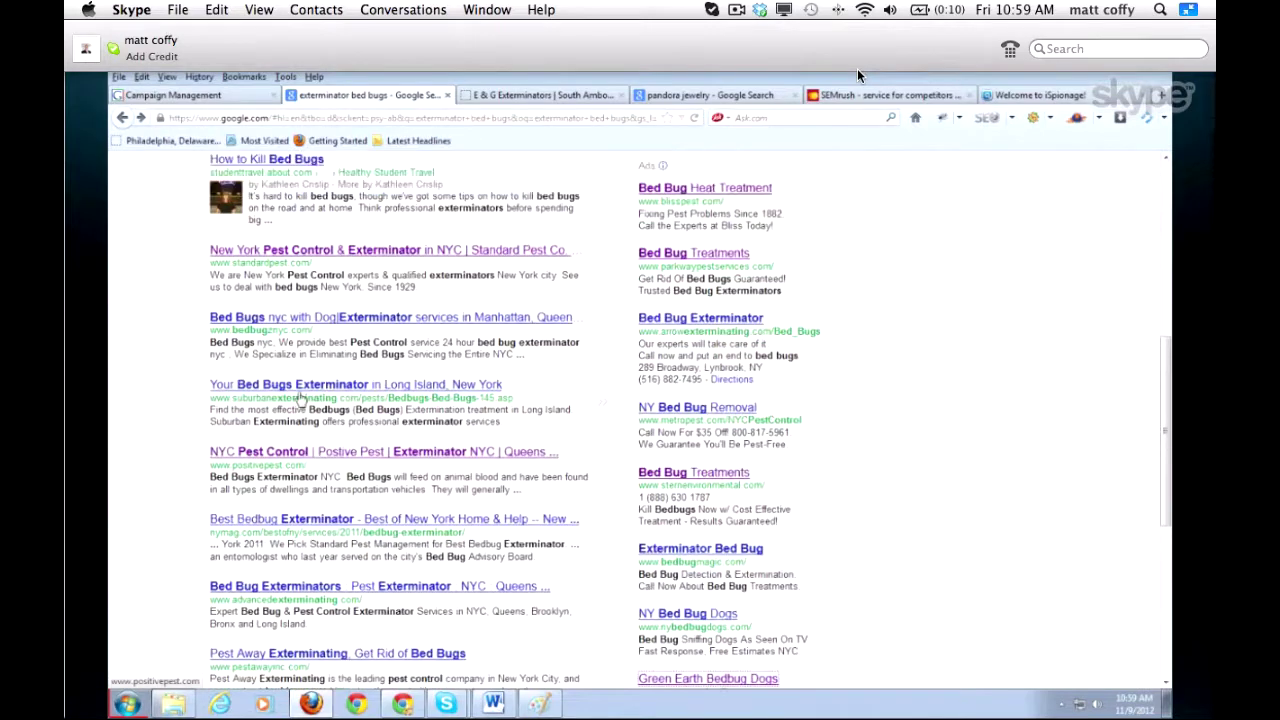
scroll(298, 398, up, 1)
scroll(277, 373, up, 5)
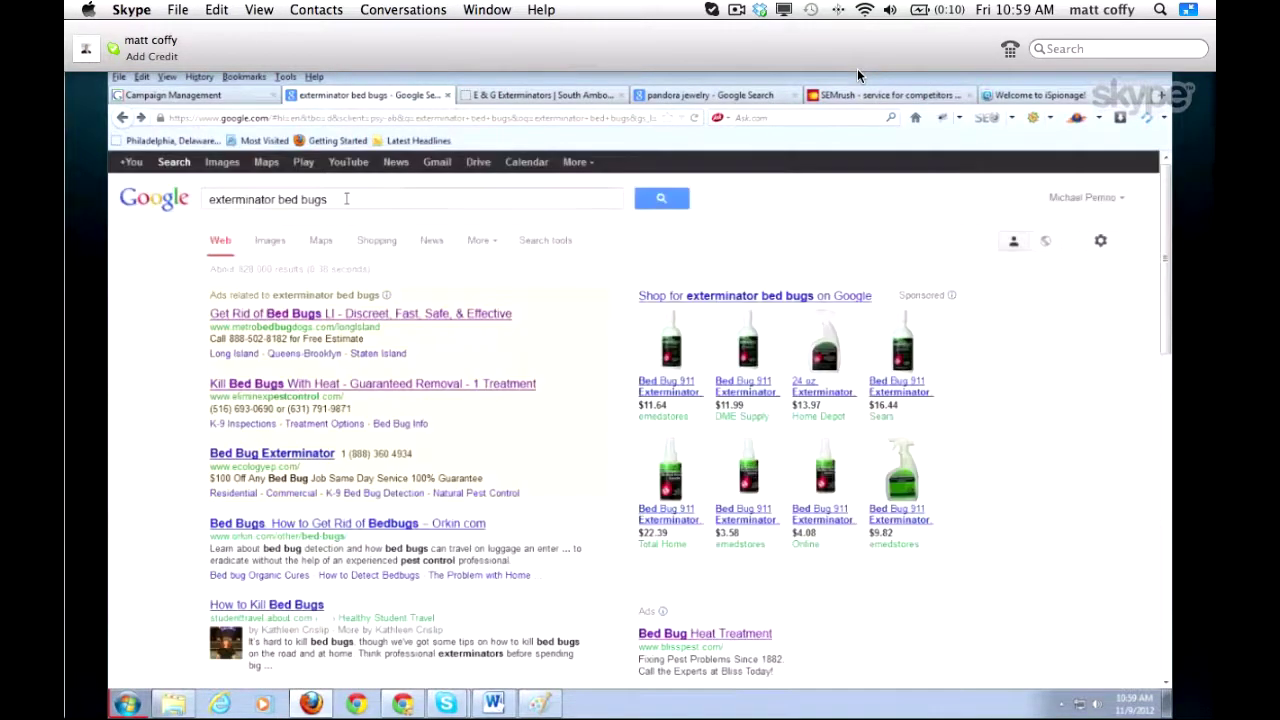
click(346, 199)
drag(346, 199, 171, 197)
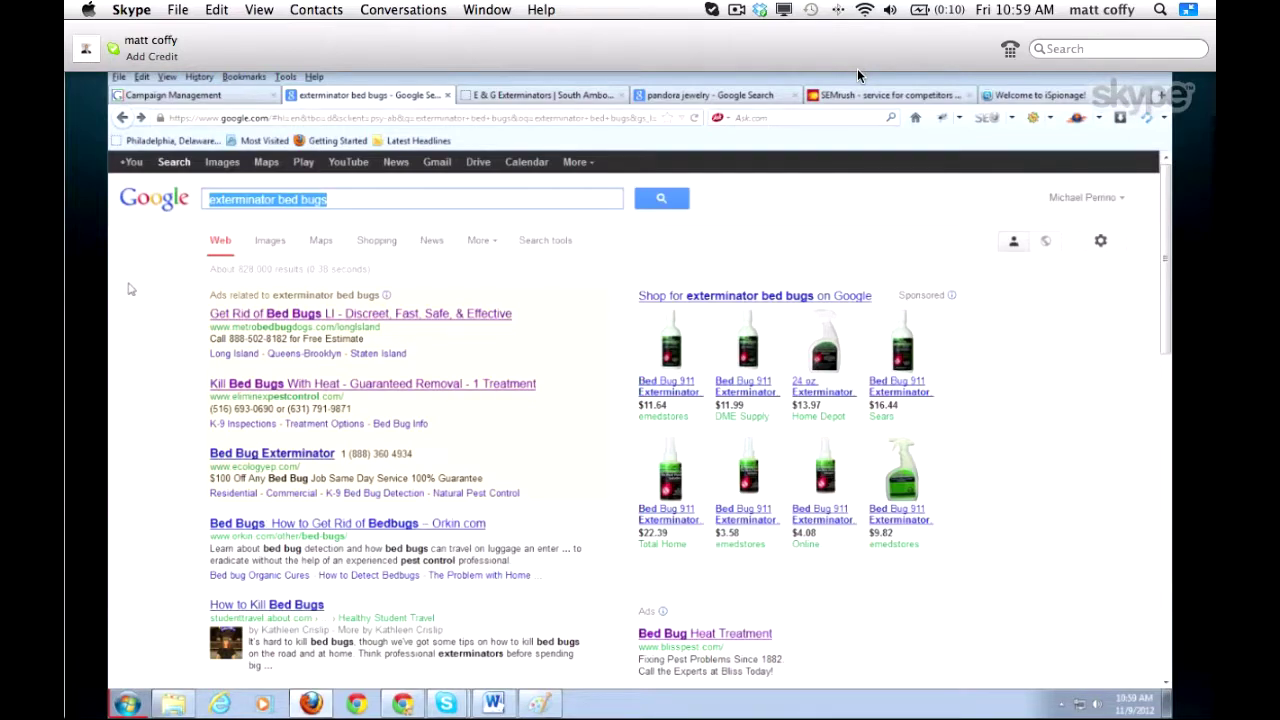
Replace the query with trial 'blacktop paving' text, then search the 'masonry contractors' suggestion.
key(BackSpace)
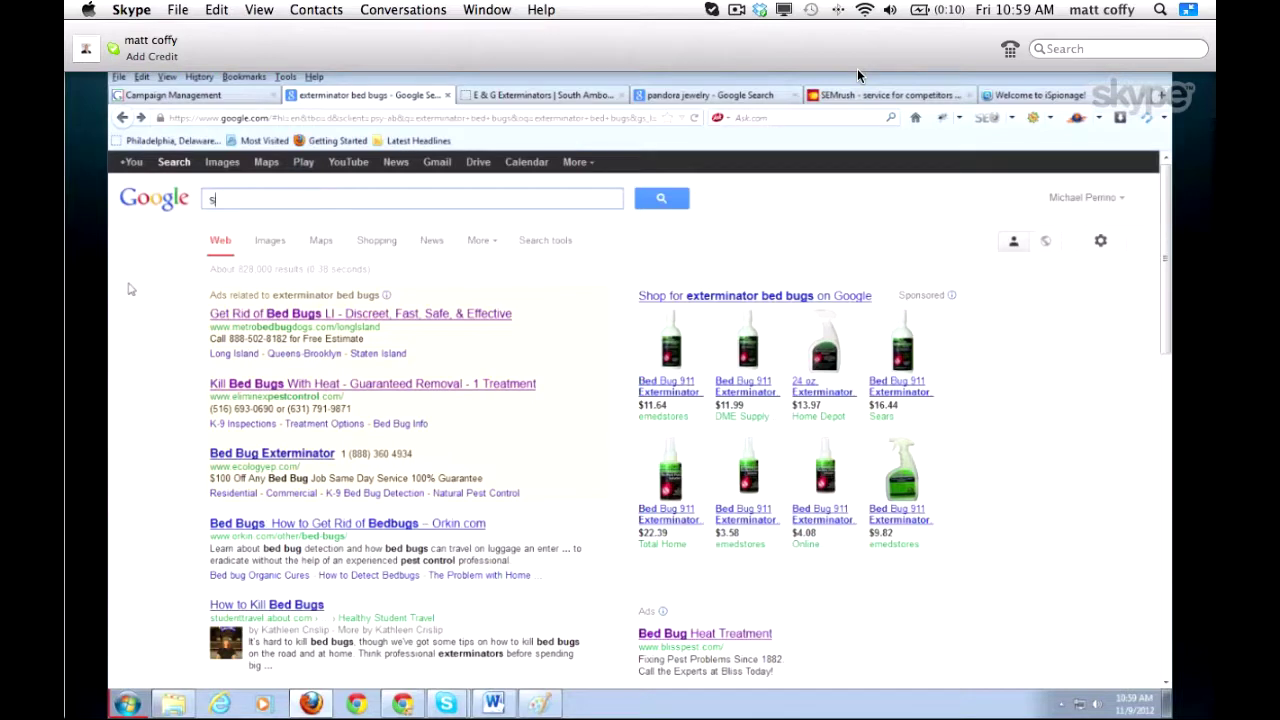
text(black)
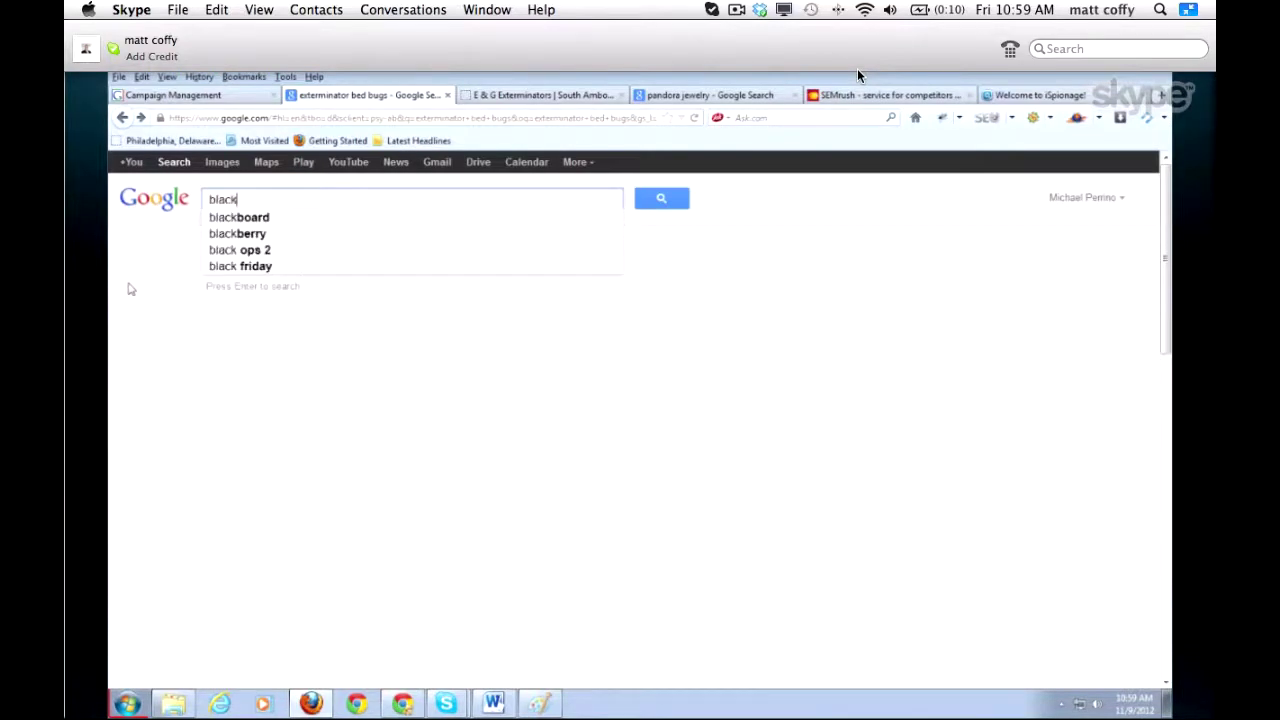
text(top p)
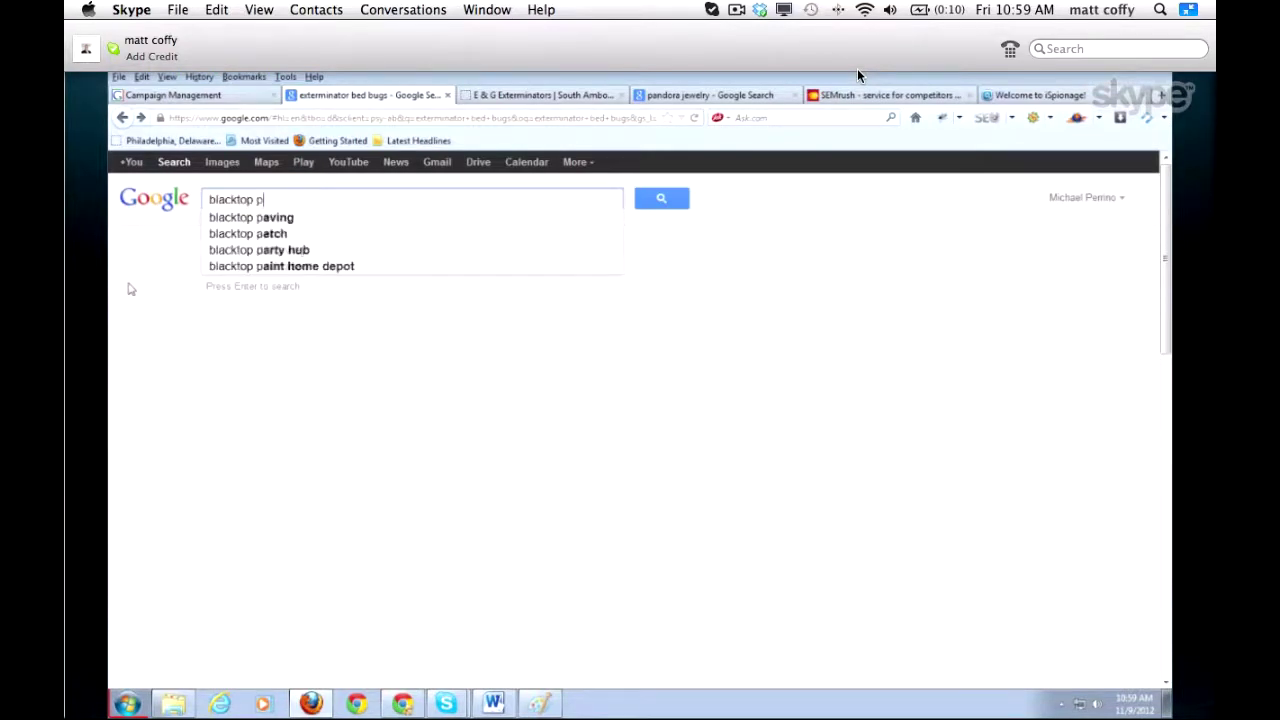
text(aving contractor)
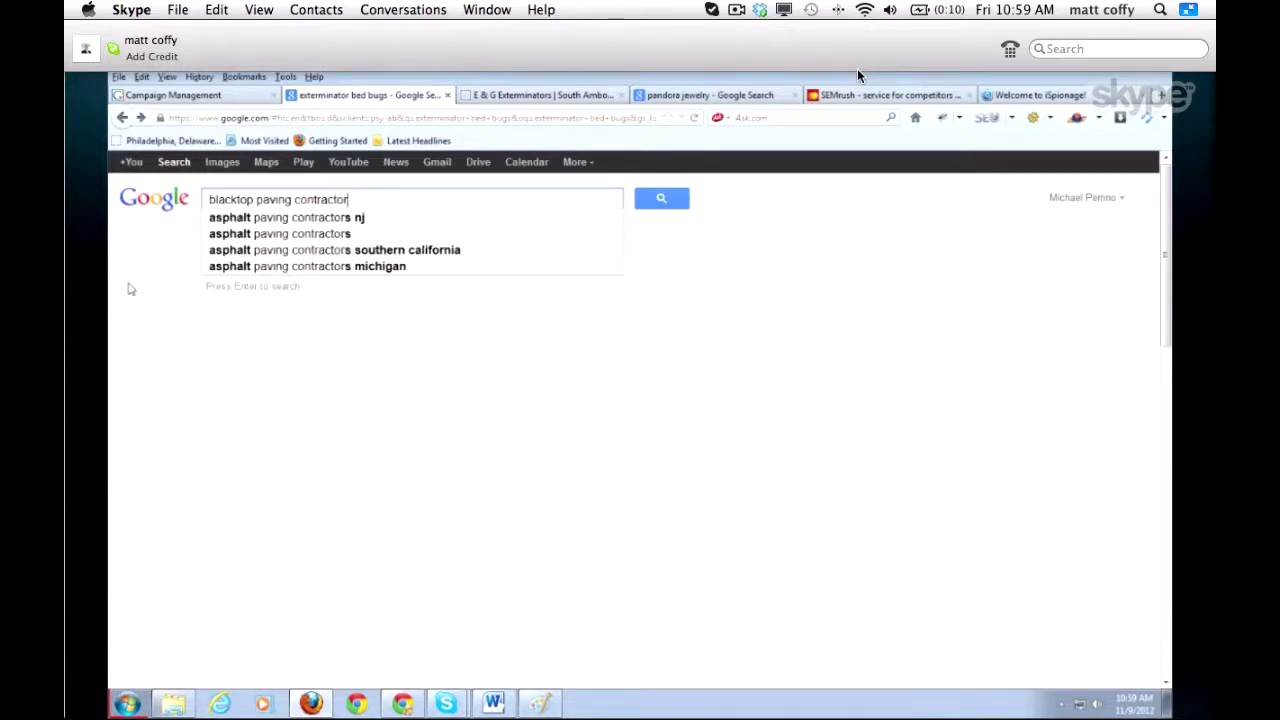
key(BackSpace)
key(BackSpace)
key(BackSpace)
key(BackSpace)
key(BackSpace)
key(BackSpace)
key(BackSpace)
text(st)
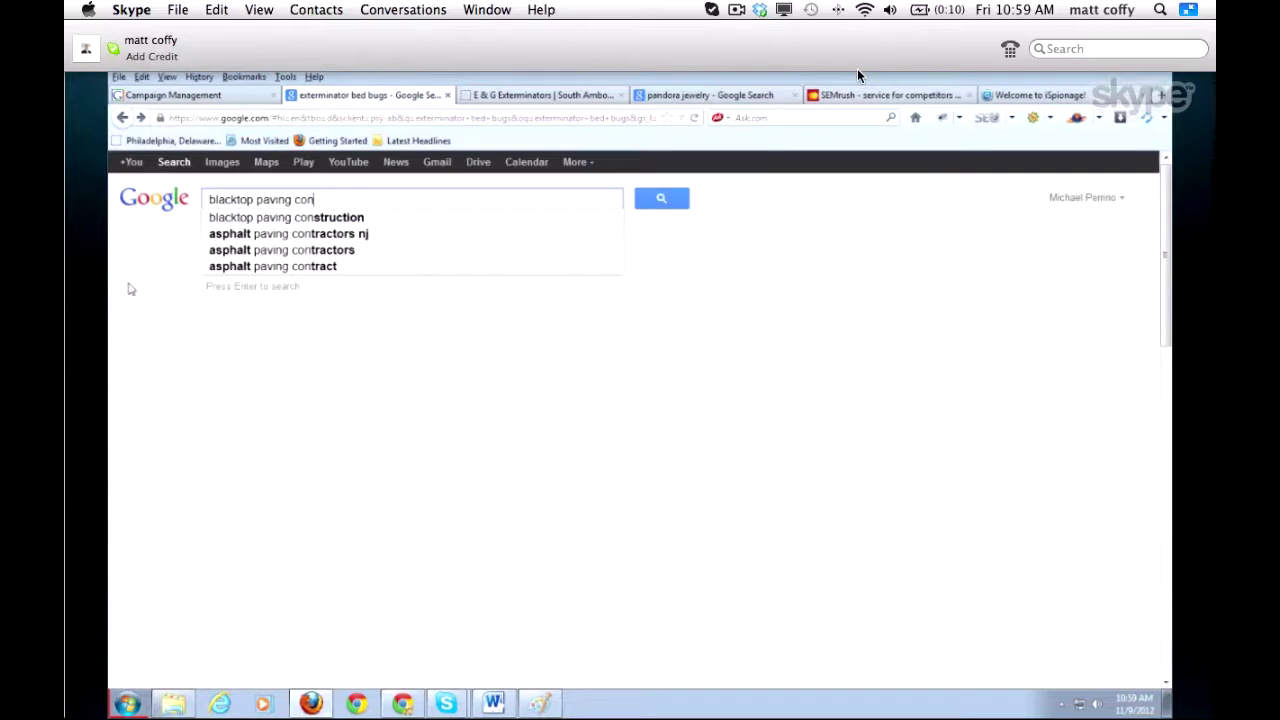
key(ctrl+a)
text(masonr)
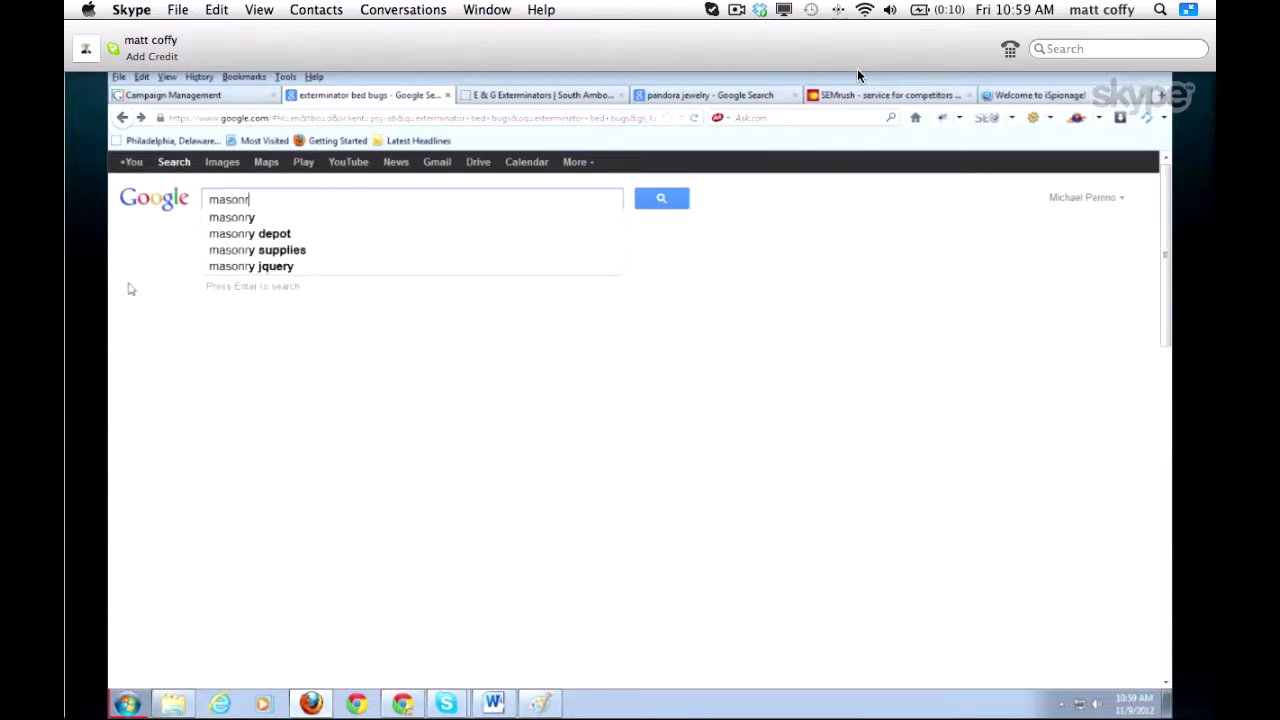
text(y contra)
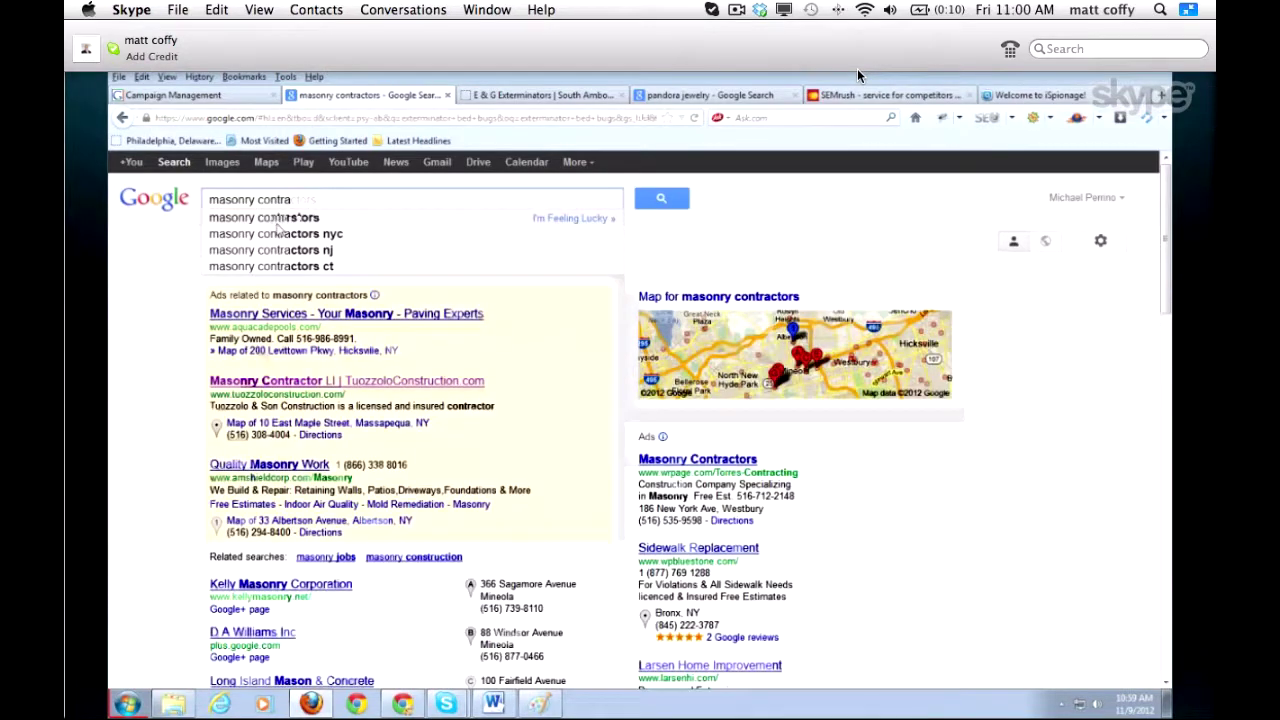
click(281, 220)
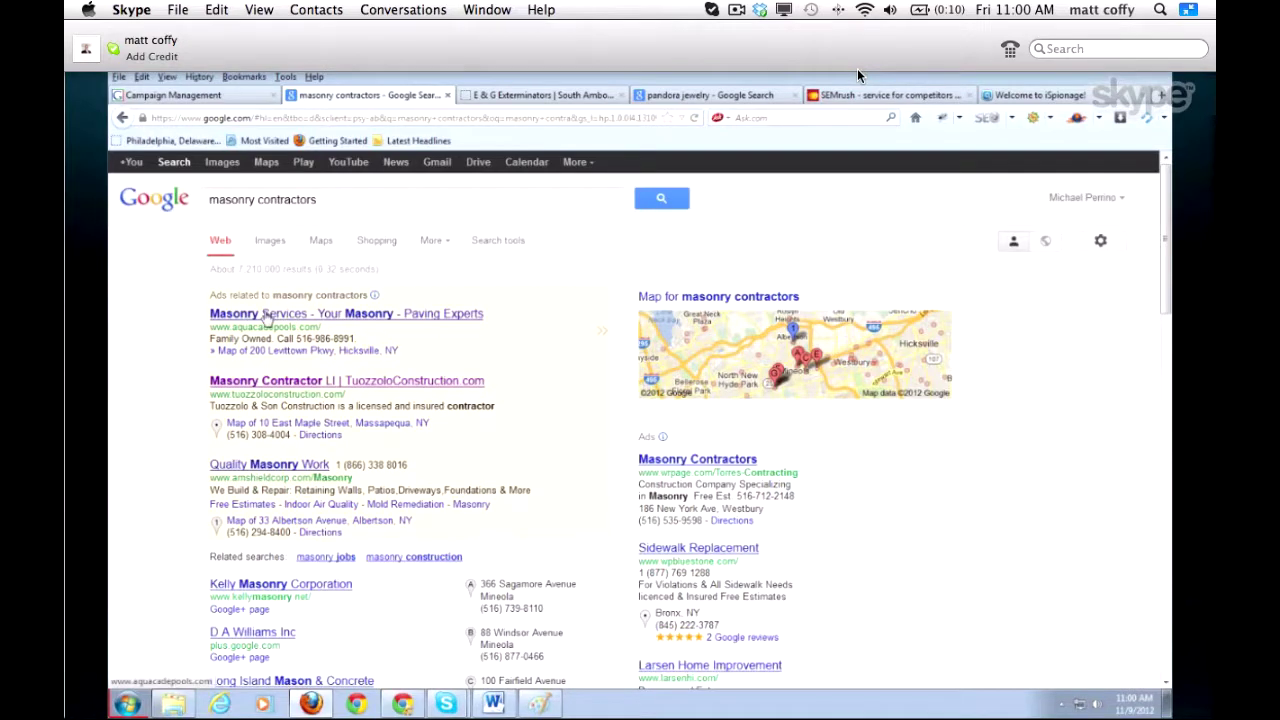
Review the Masonry Contractors ad's Torres Contracting landing page, then return to the results.
click(664, 463)
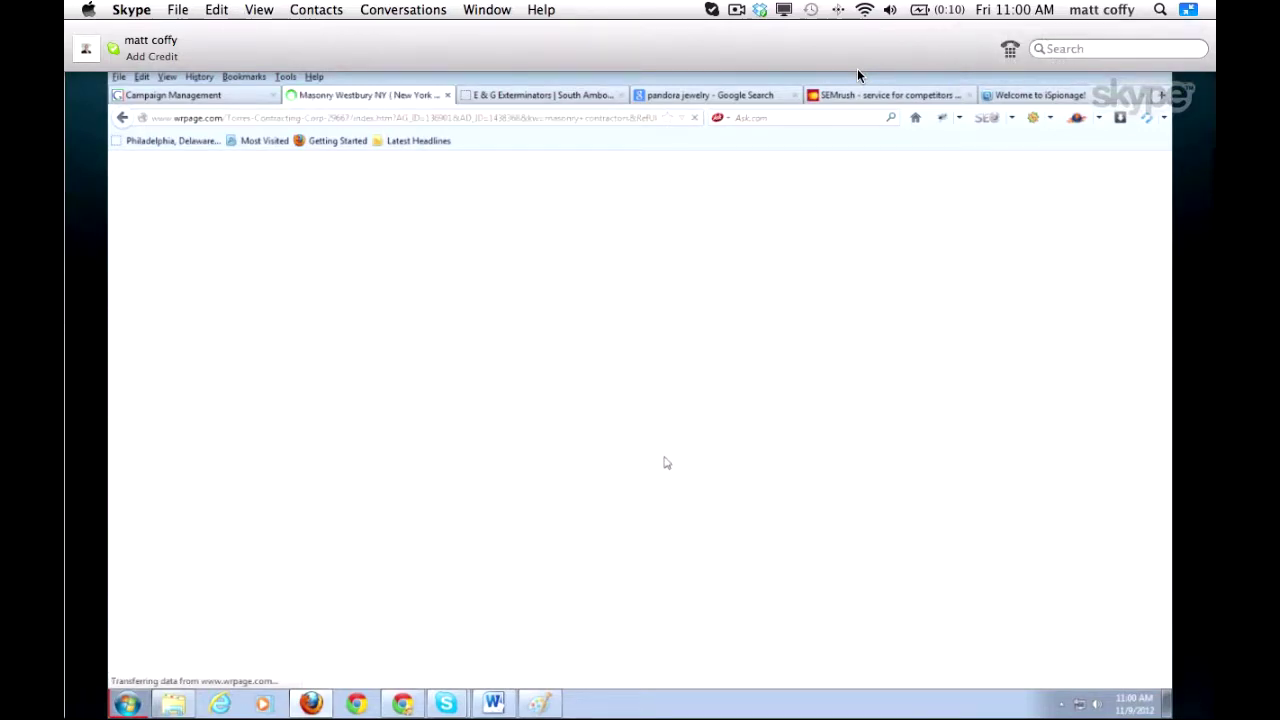
scroll(664, 460, down, 3)
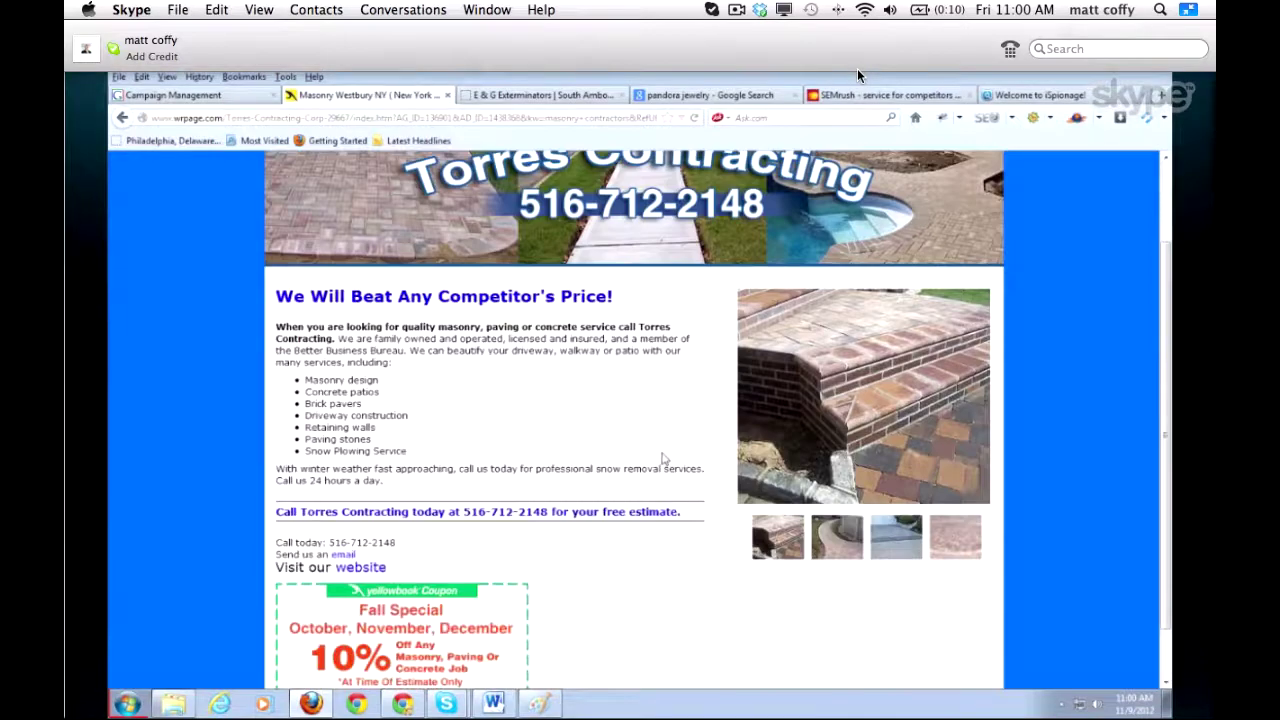
scroll(663, 459, up, 3)
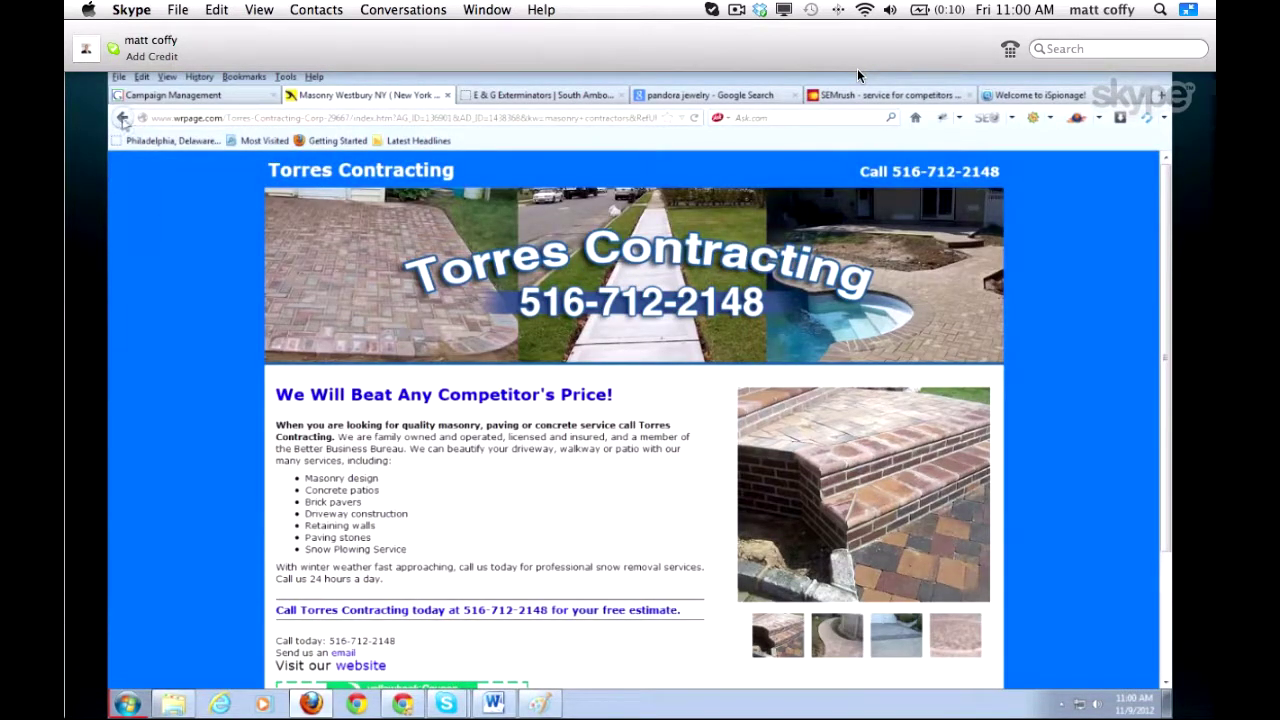
click(122, 118)
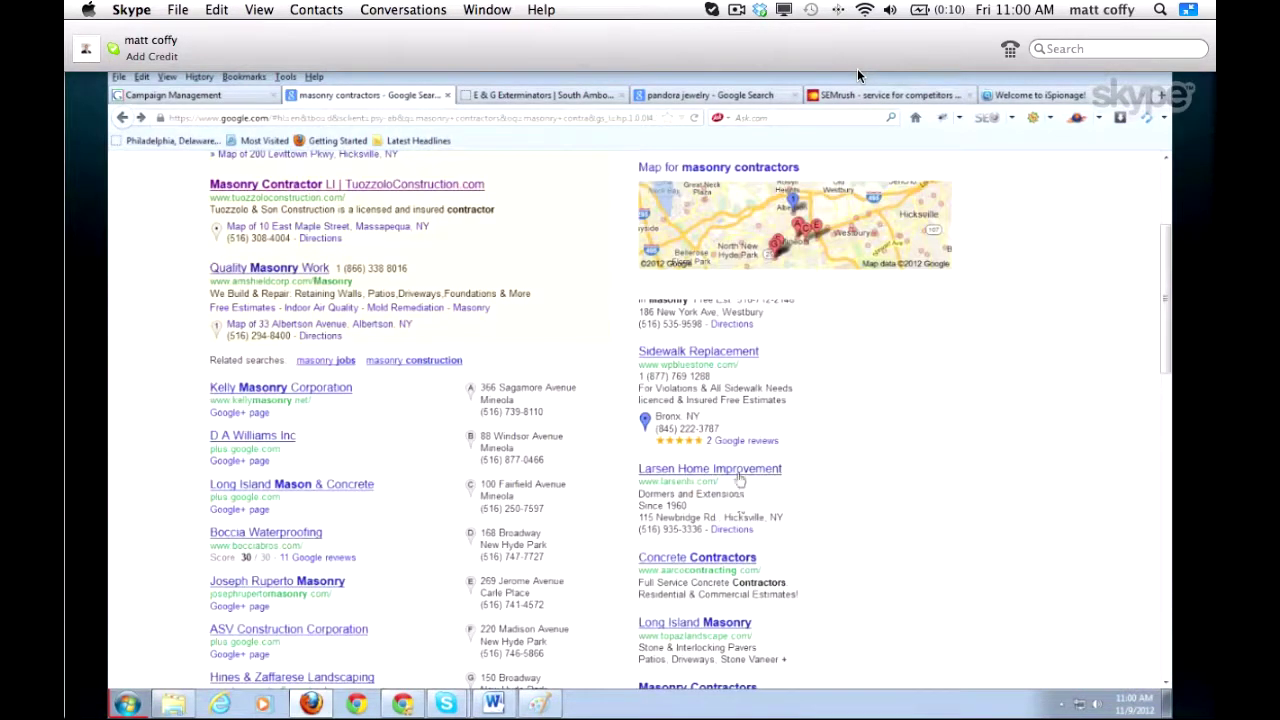
Open the Larsen Home Improvement ad's homepage and scroll through its Long Island services.
click(738, 474)
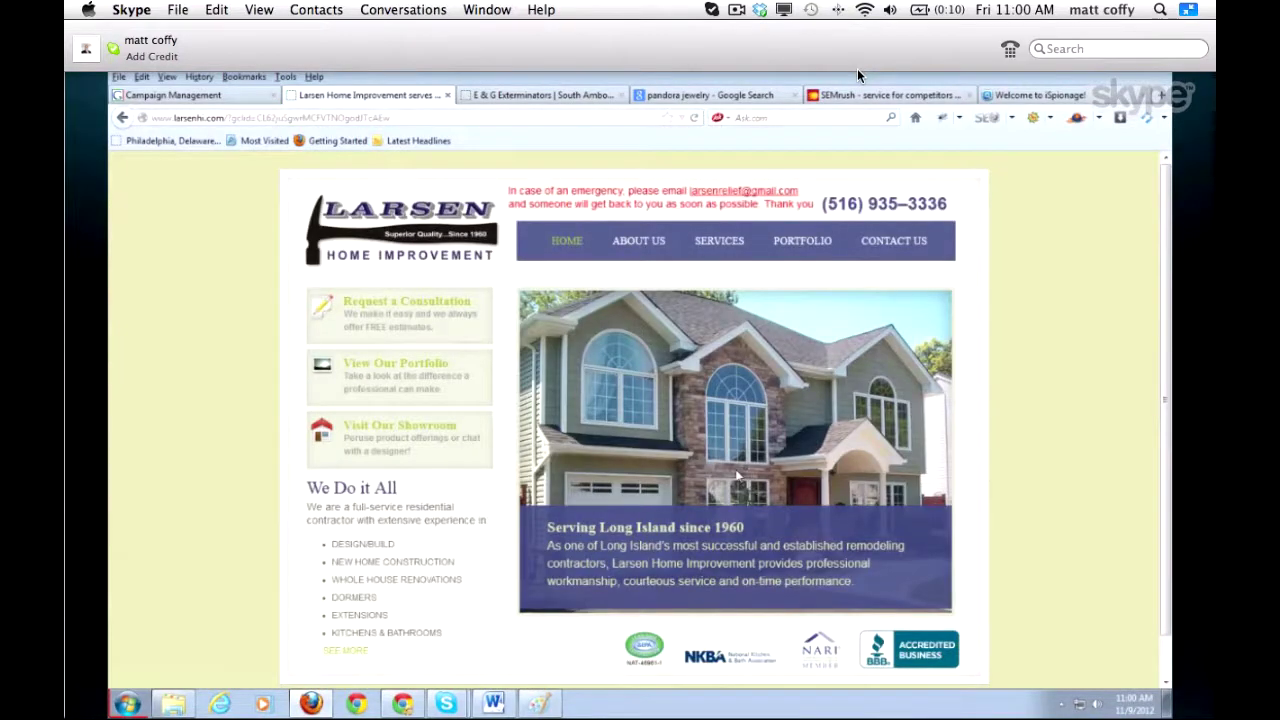
click(120, 119)
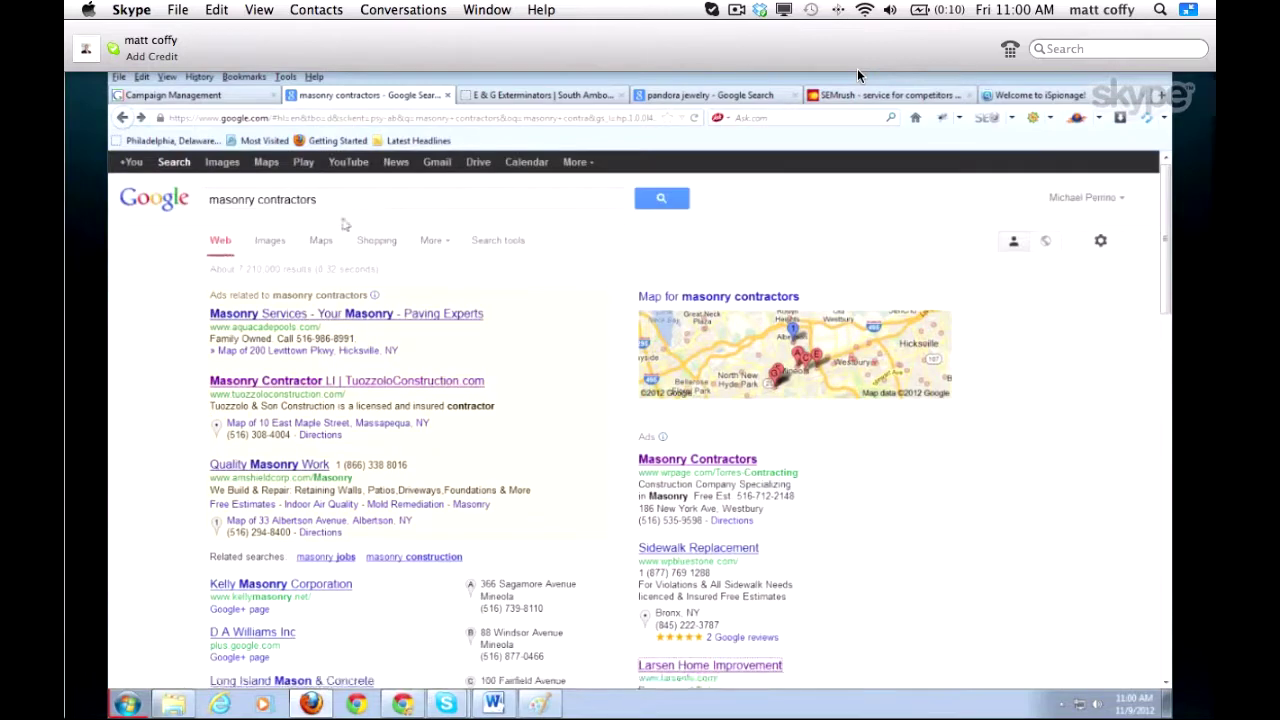
scroll(343, 224, down, 4)
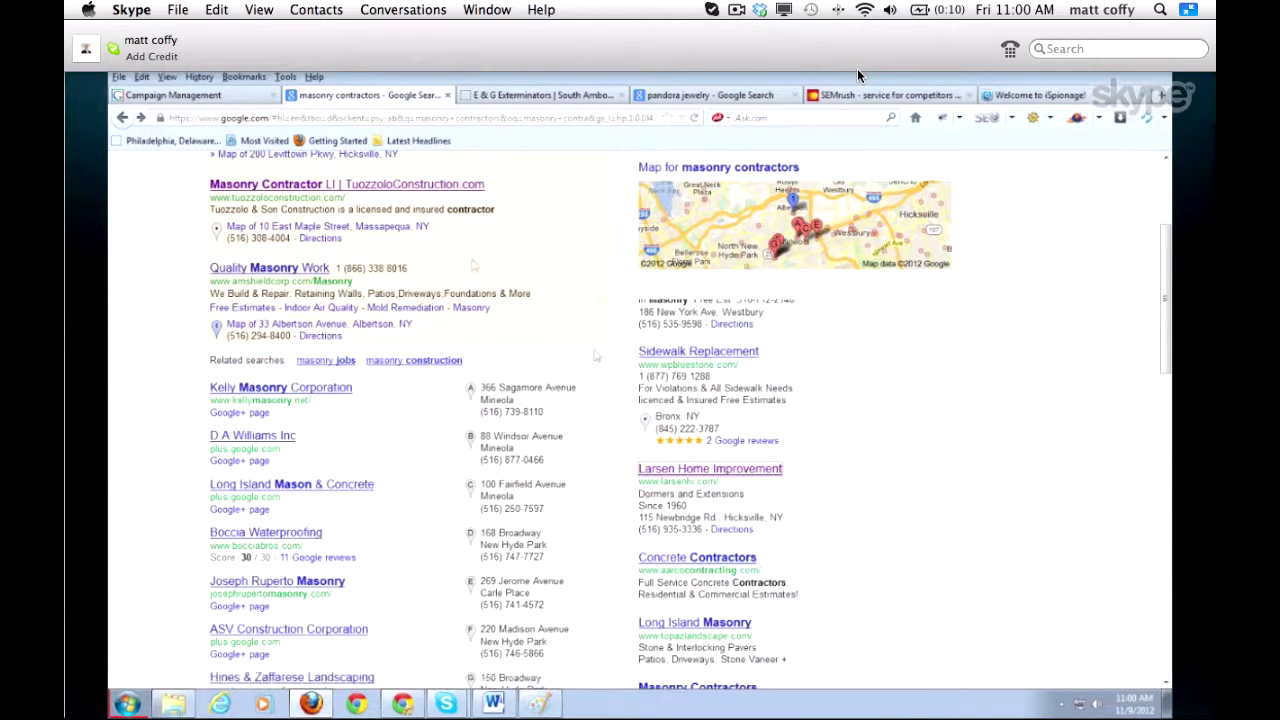
click(706, 470)
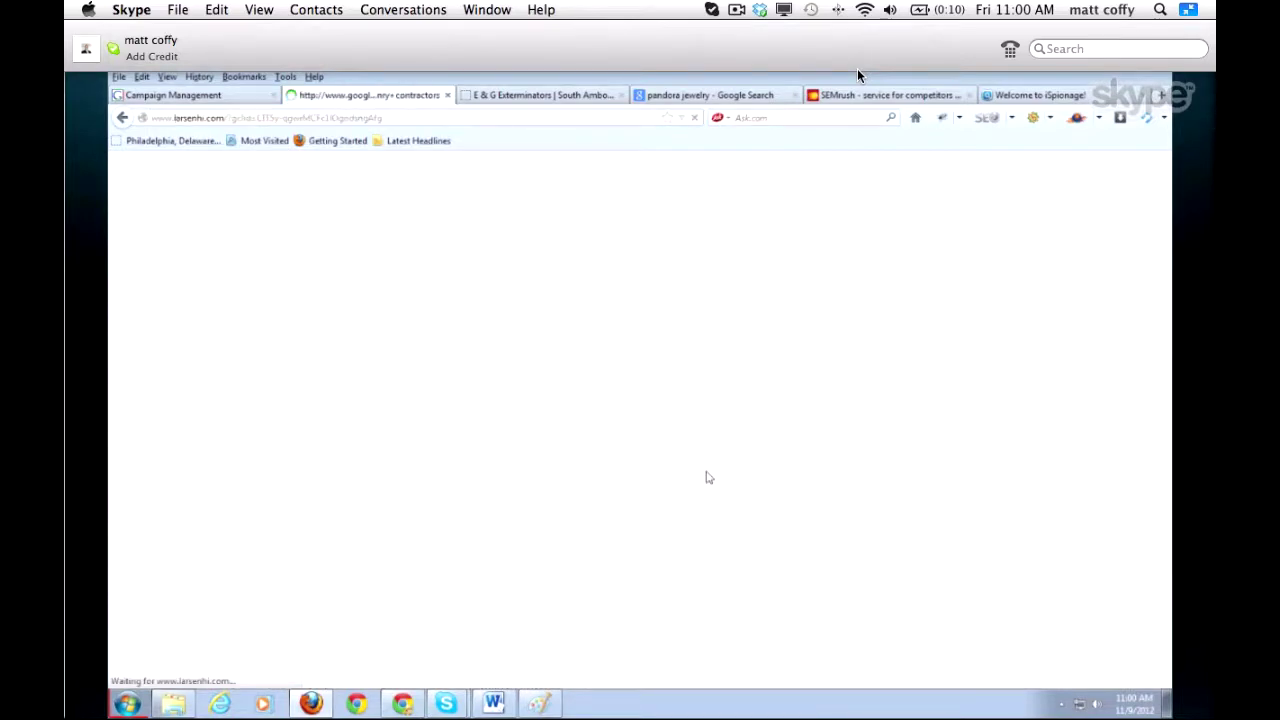
scroll(612, 289, down, 1)
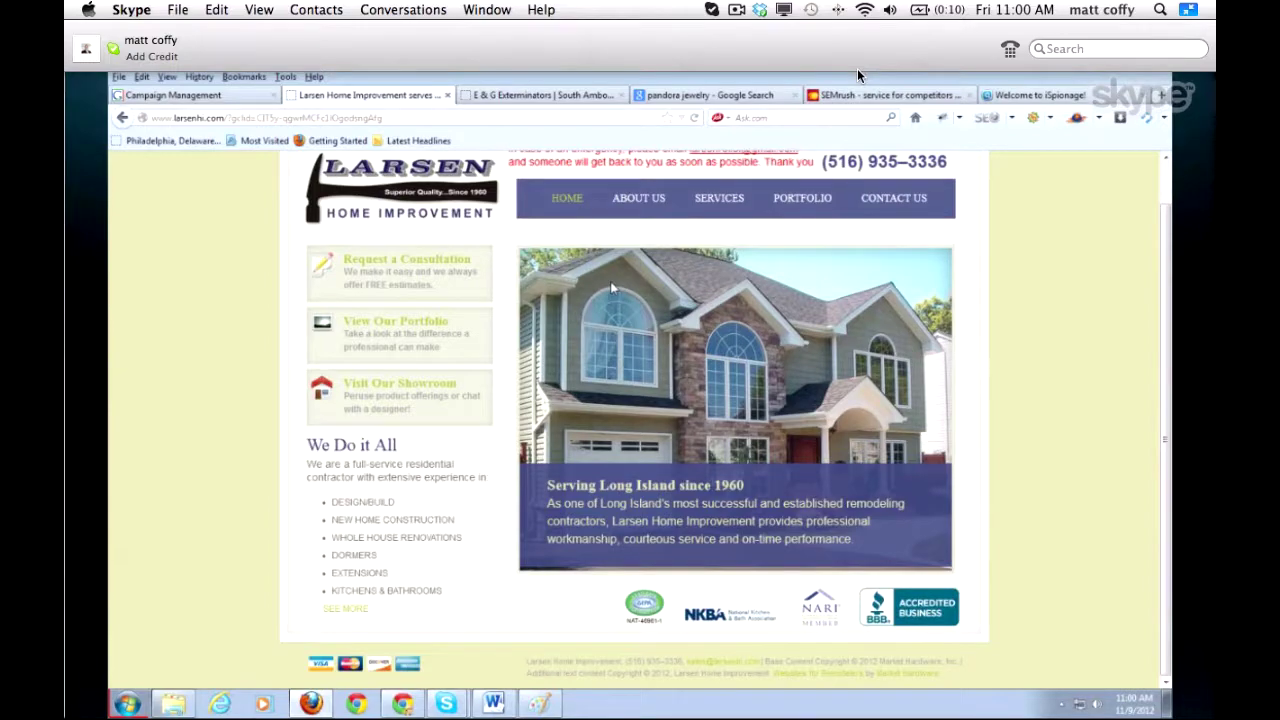
scroll(612, 288, up, 1)
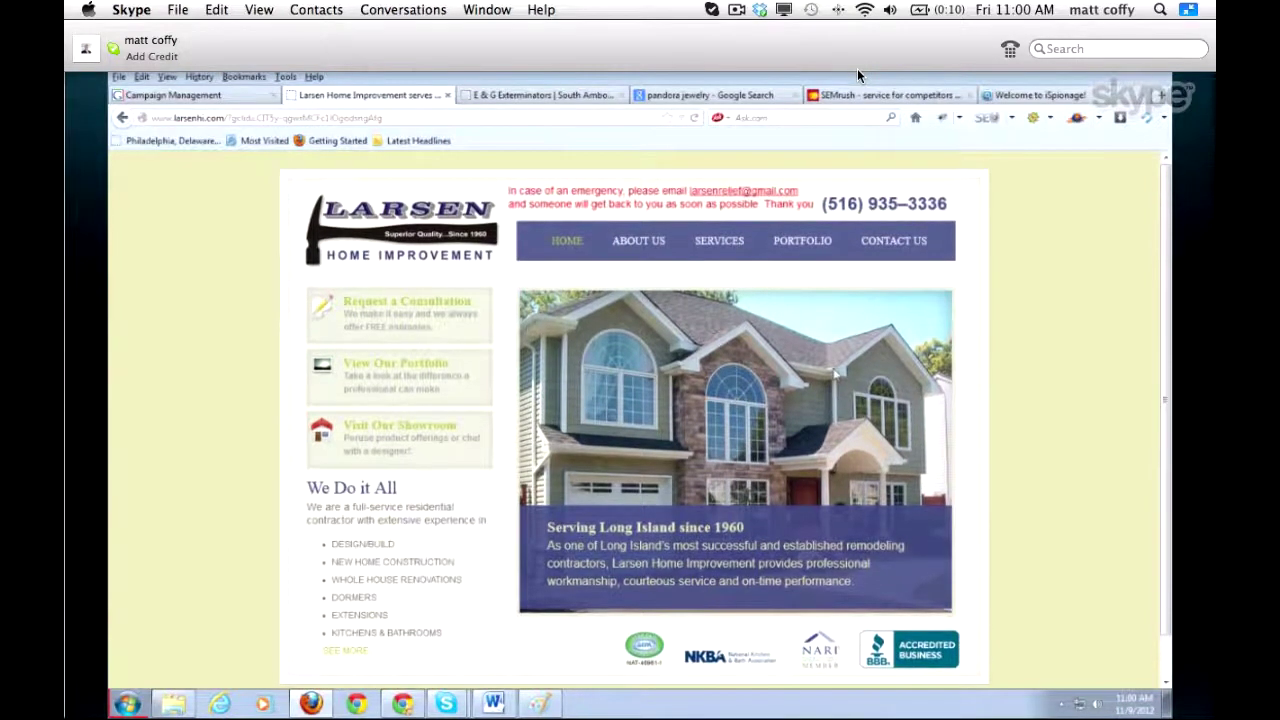
Reopen the Masonry Contractors ad and scroll the Torres Contracting page back to its price-beating banner.
click(123, 118)
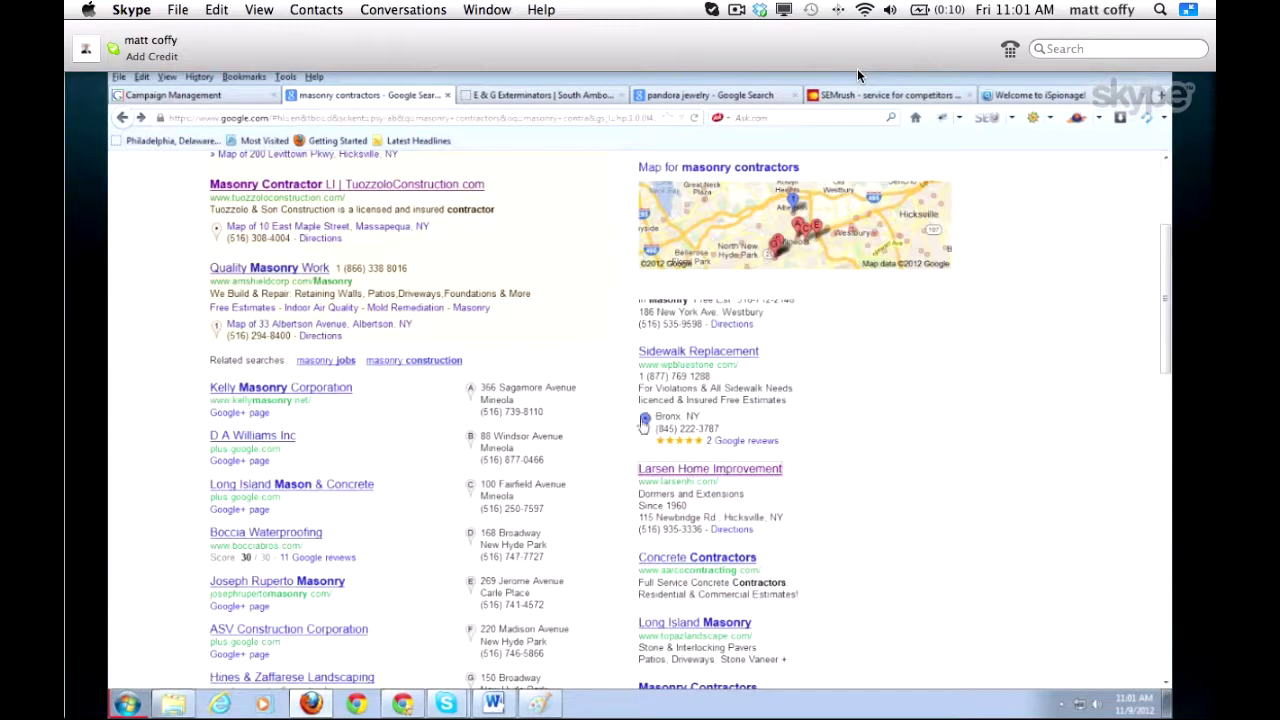
scroll(670, 380, up, 1)
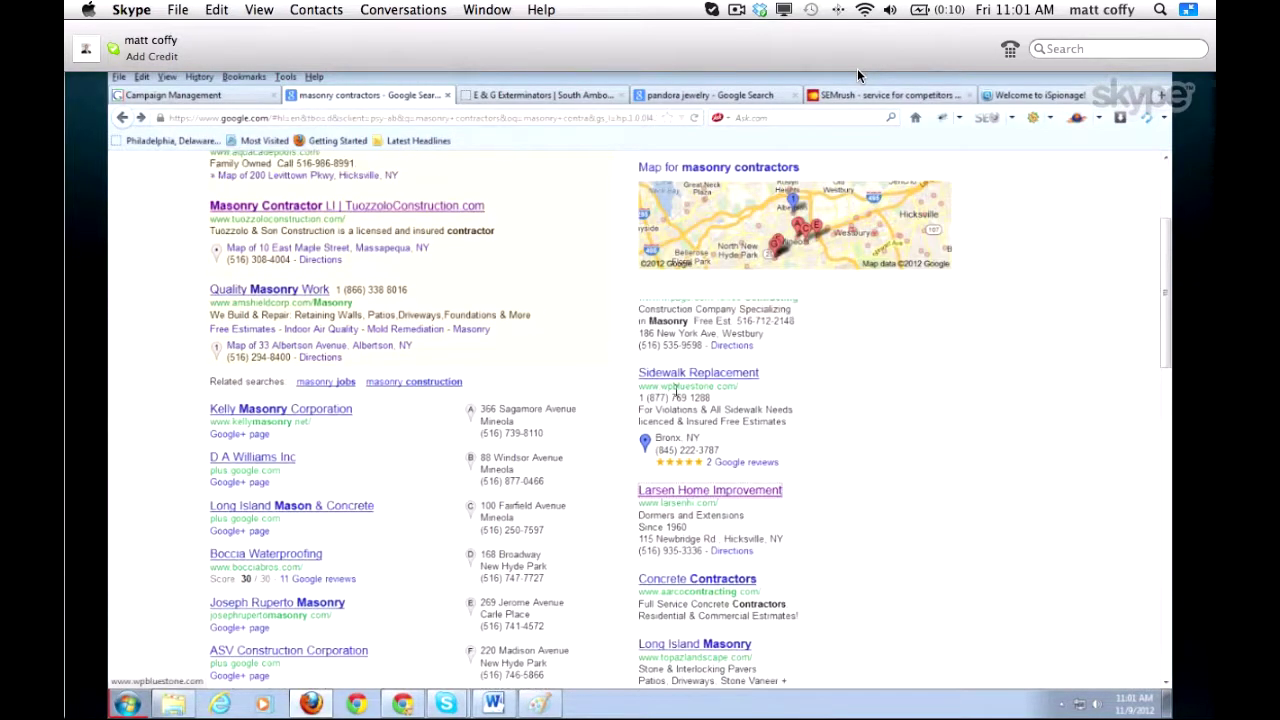
scroll(674, 420, up, 3)
click(671, 467)
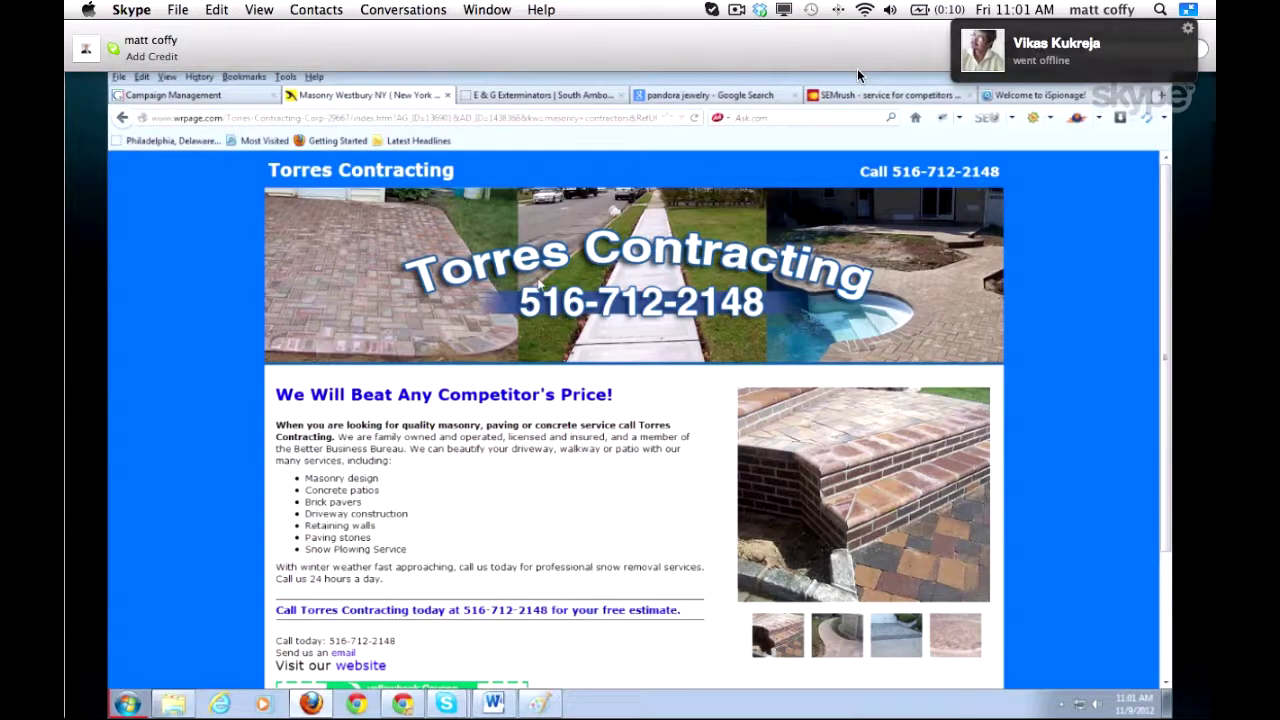
scroll(538, 285, down, 1)
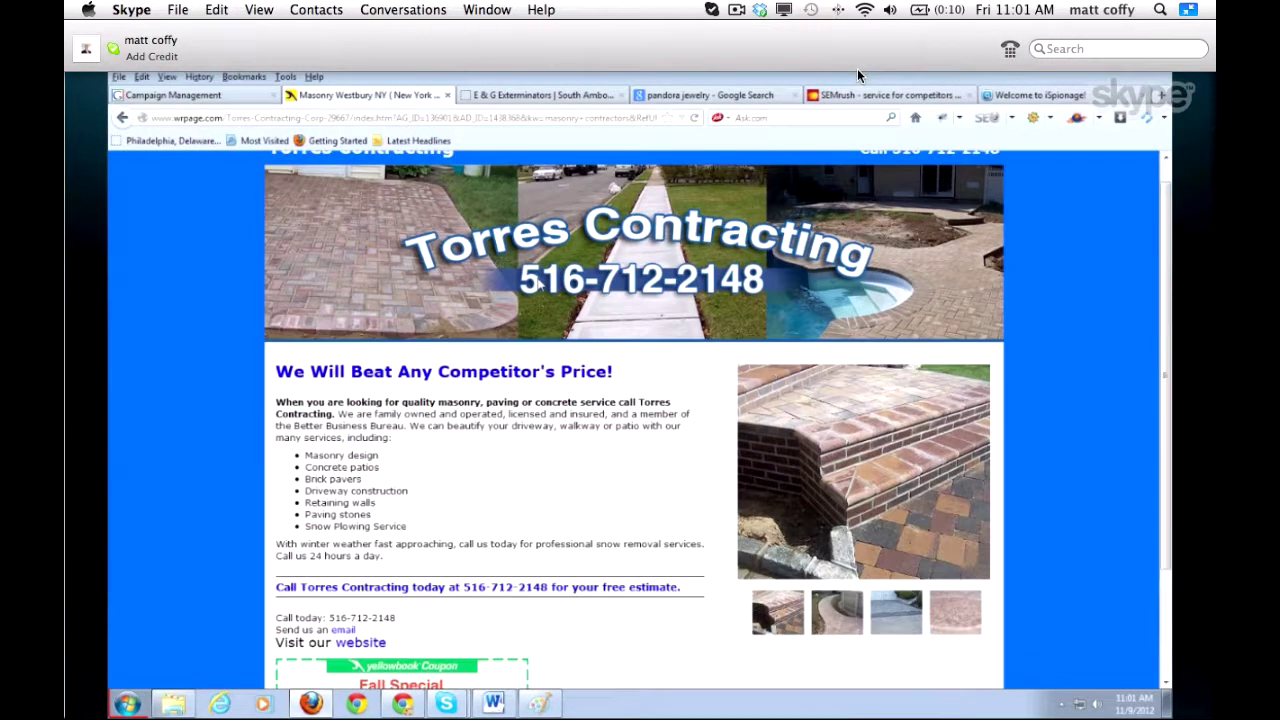
scroll(538, 283, down, 3)
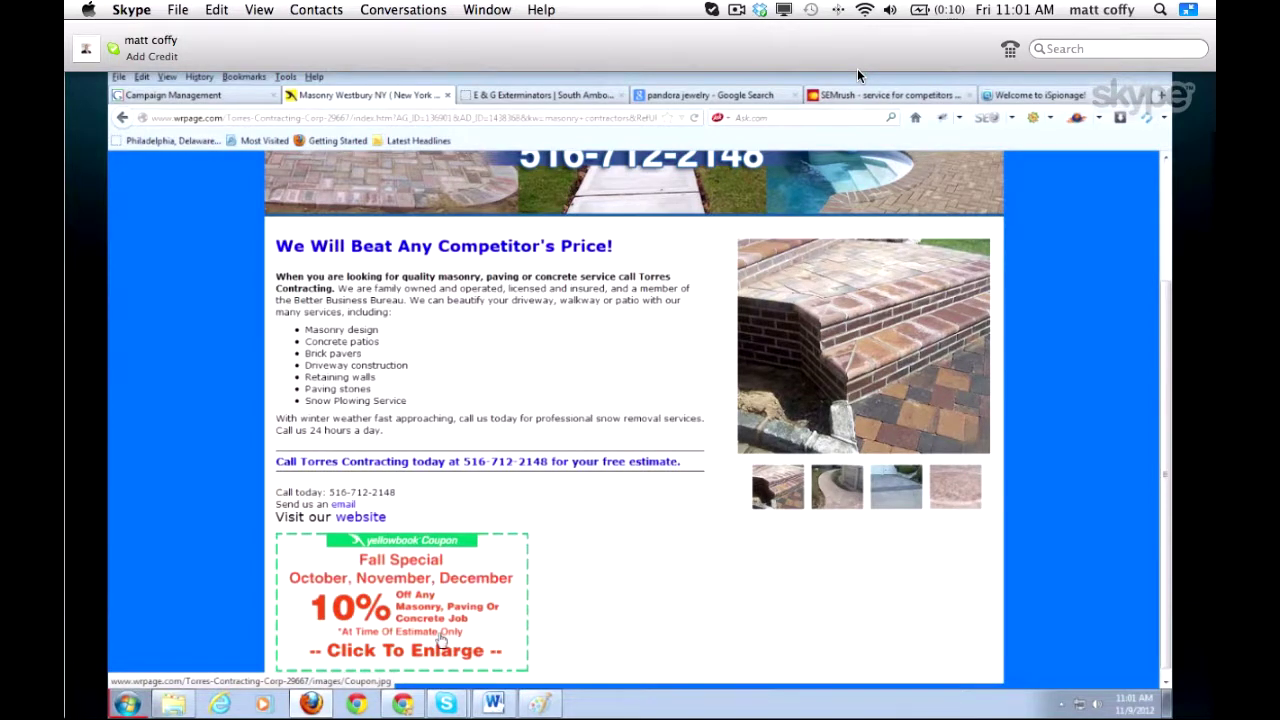
scroll(440, 640, up, 3)
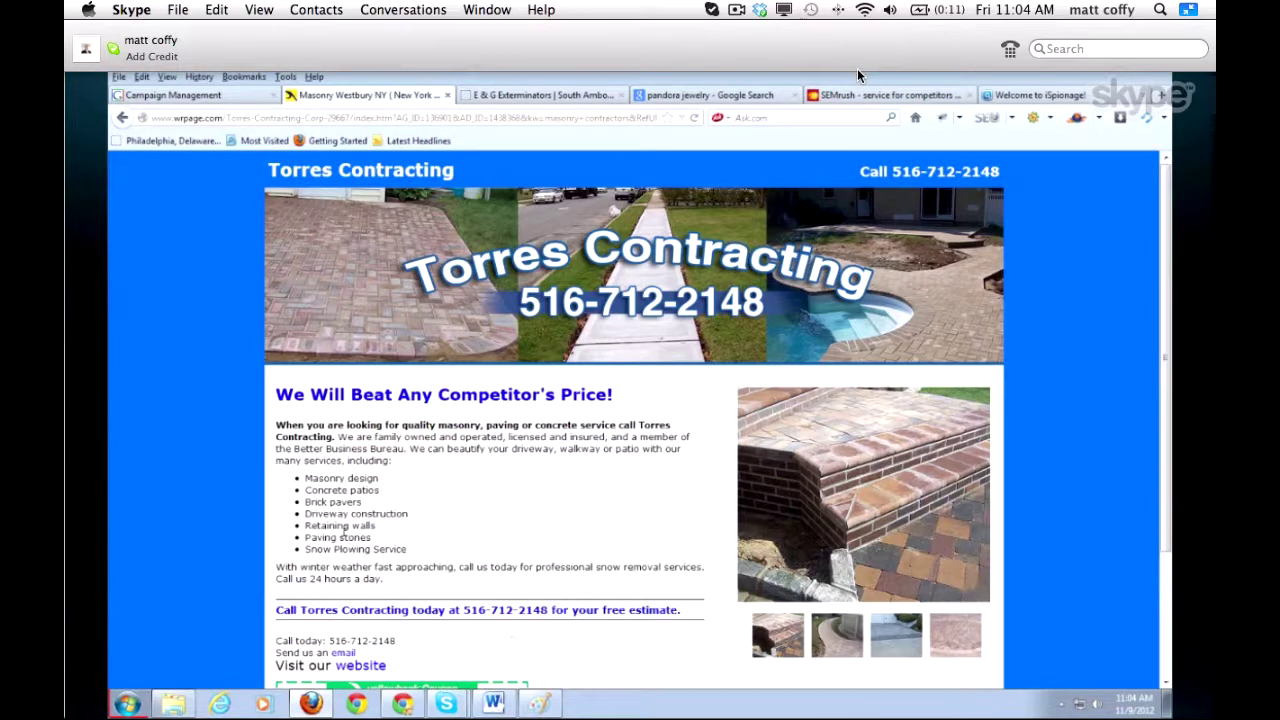
Switch to the 'pandora jewelry - Google Search' browser tab.
click(710, 95)
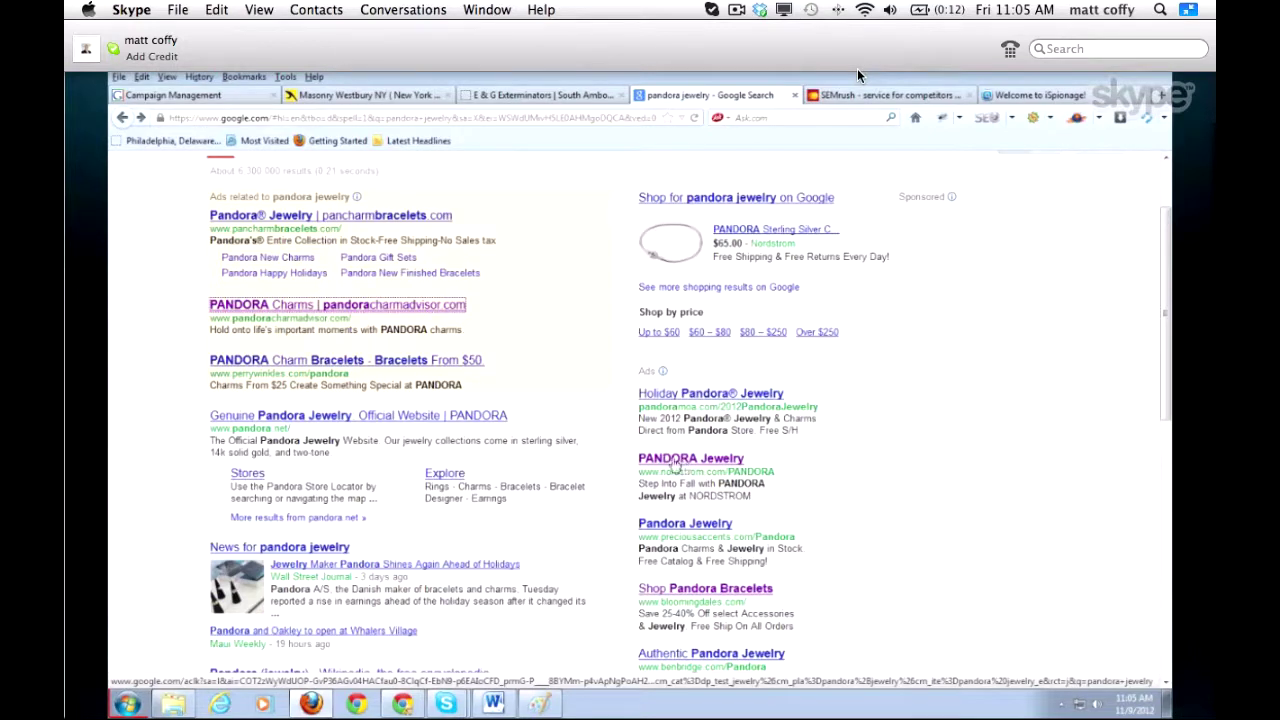
Return via All online campaigns and the Campaigns list to 201 NJ Bed Bug Desk's ad groups.
click(230, 100)
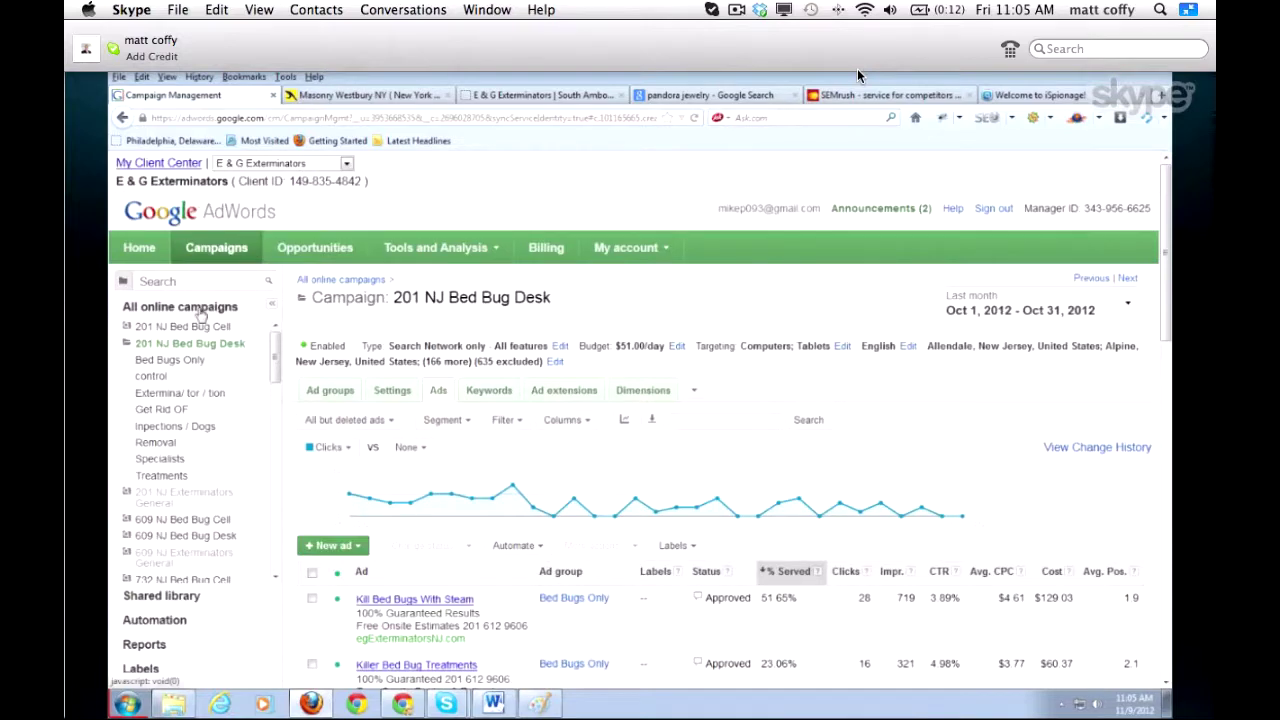
click(199, 310)
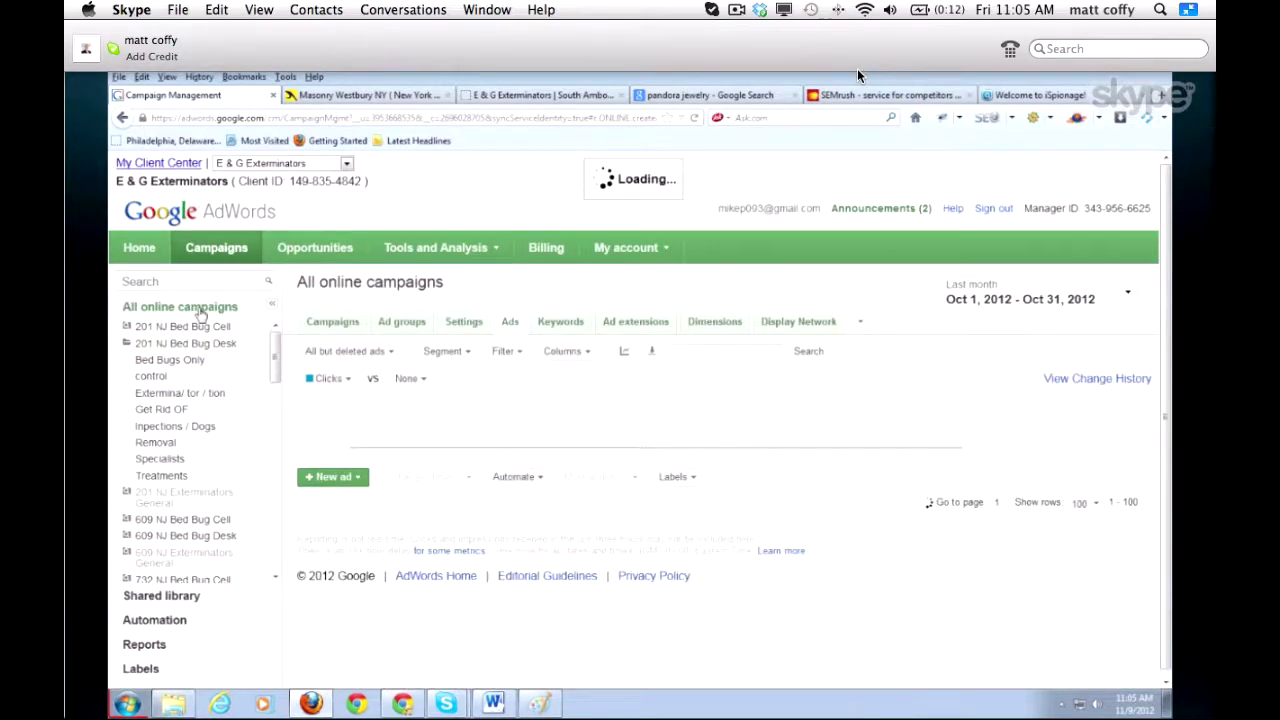
click(326, 322)
scroll(340, 420, down, 3)
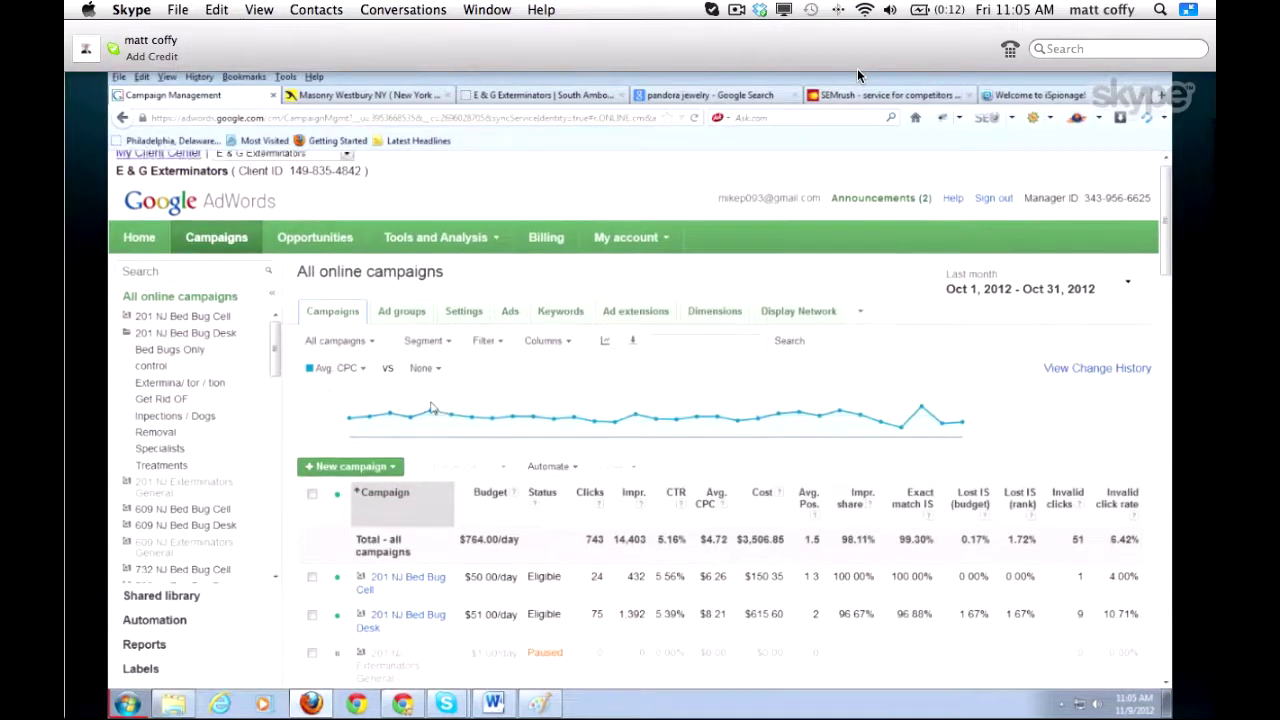
click(395, 508)
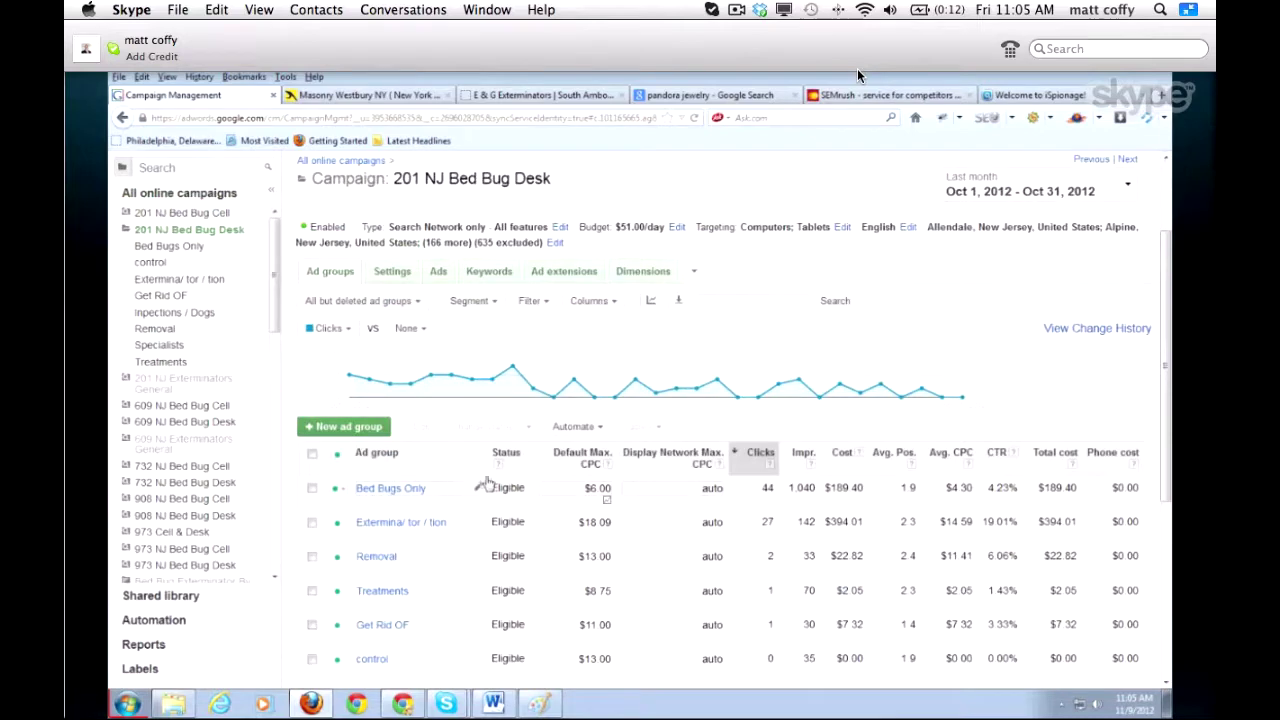
click(388, 524)
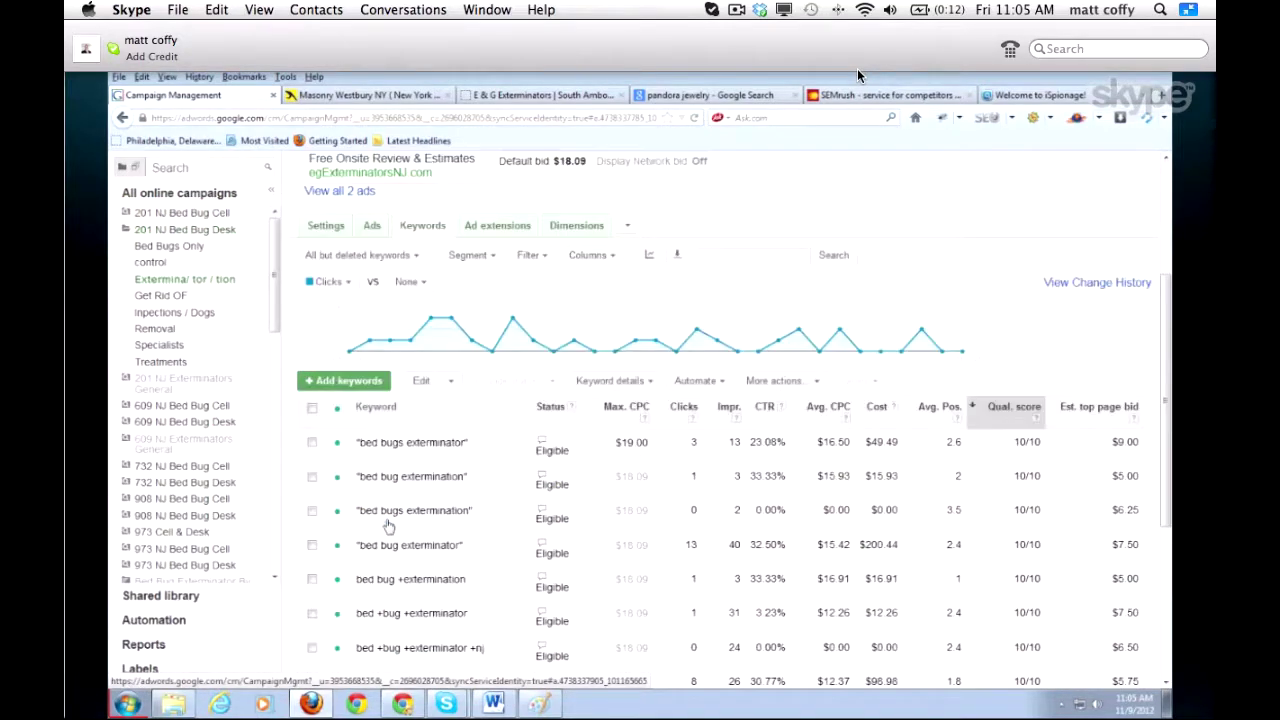
scroll(890, 419, up, 3)
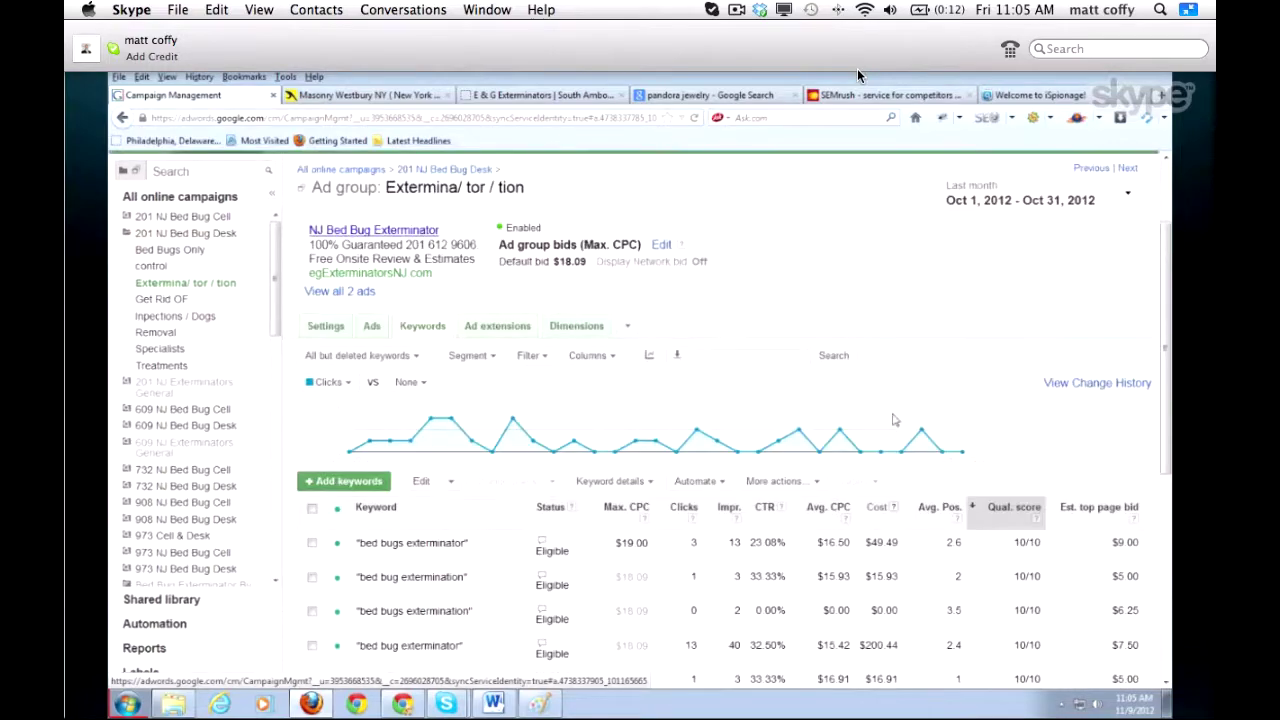
scroll(895, 420, down, 5)
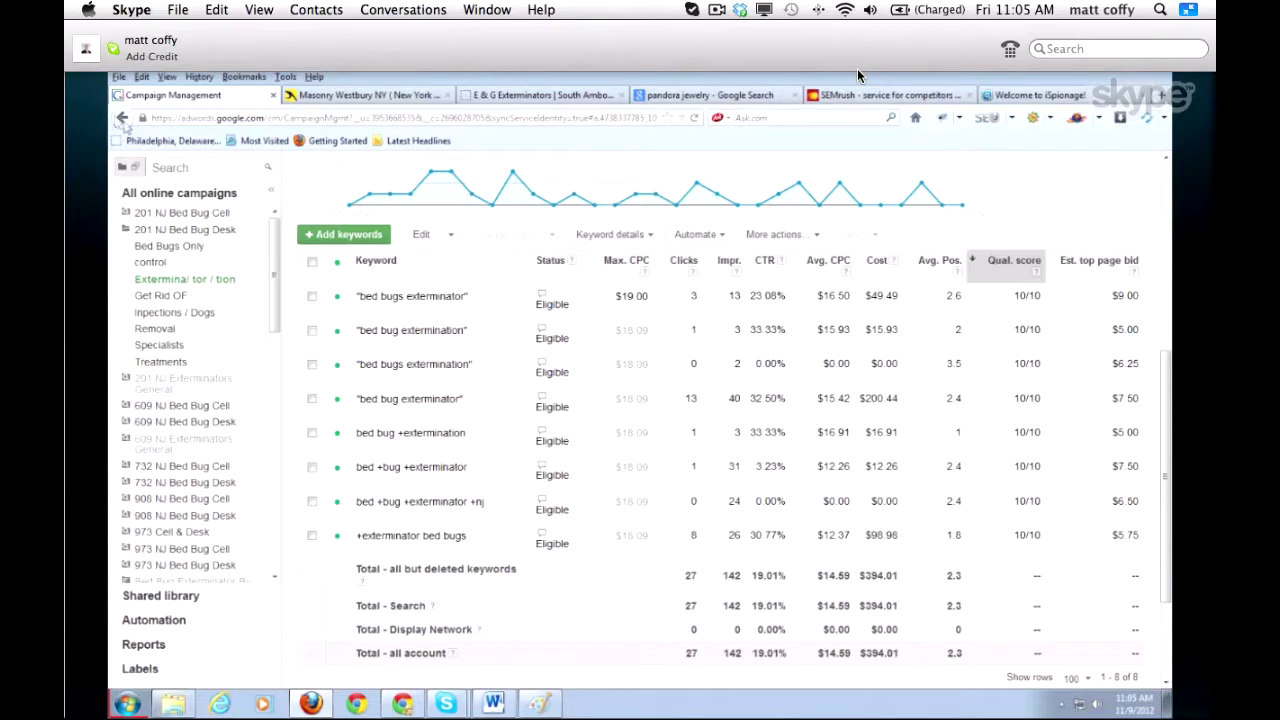
scroll(252, 285, up, 3)
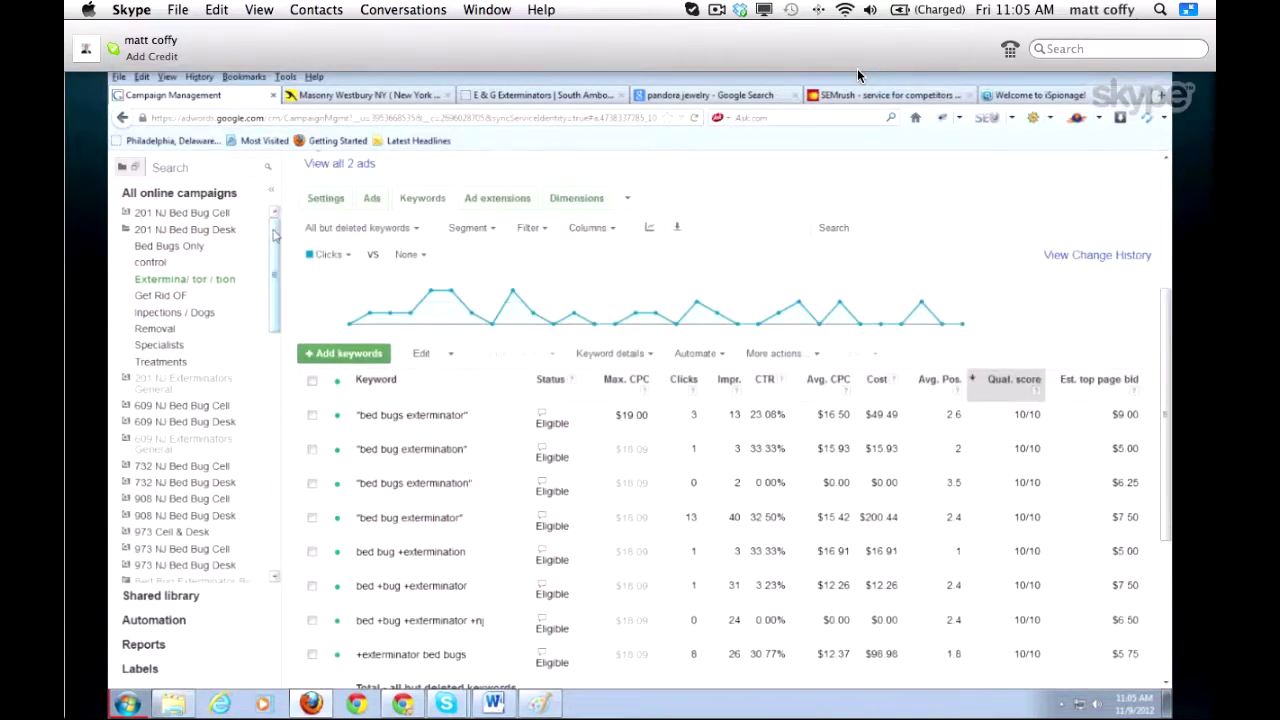
click(123, 118)
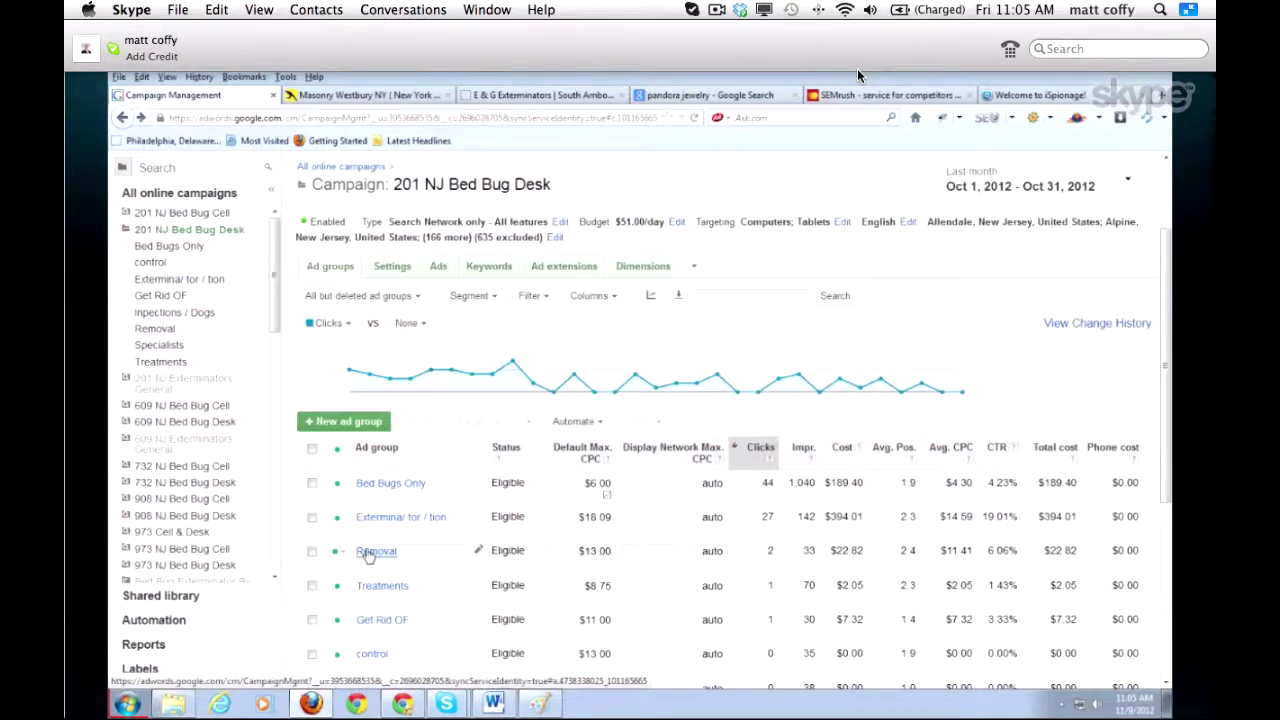
In the Removal ad group, view bed +bug +removal's 5/10 quality score and open the Landing page experience help.
click(370, 551)
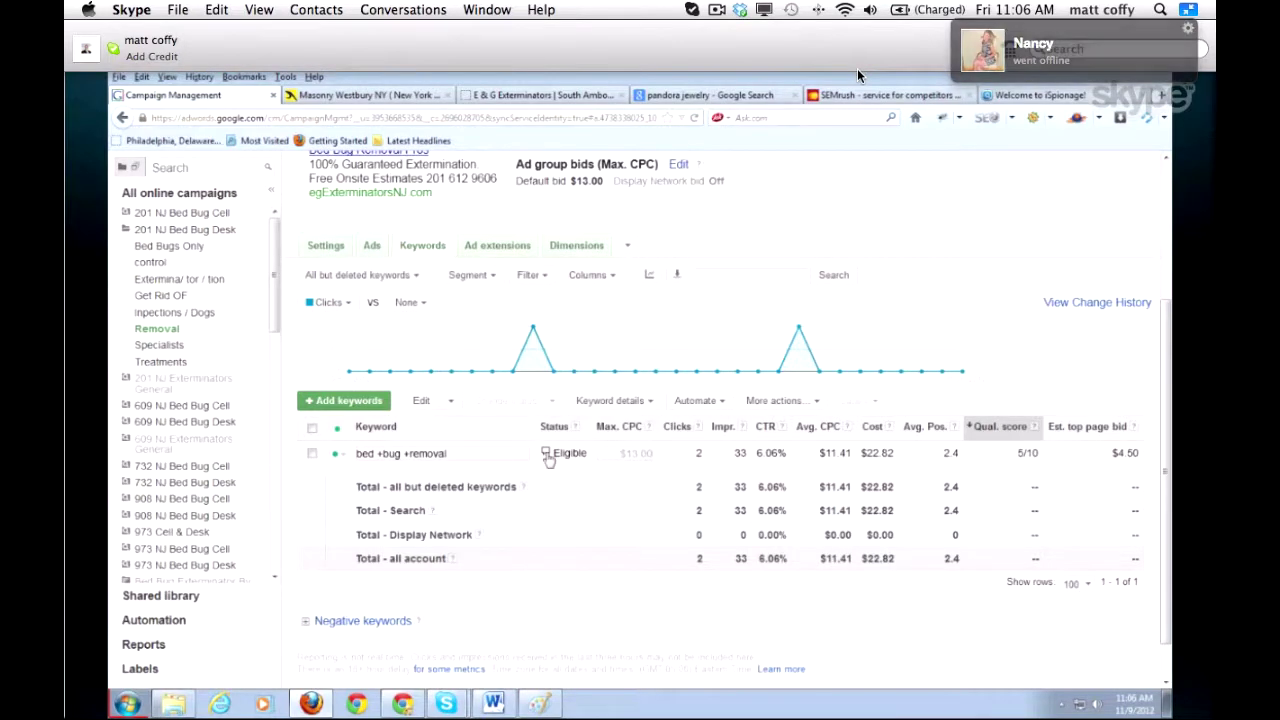
mouse_move(547, 455)
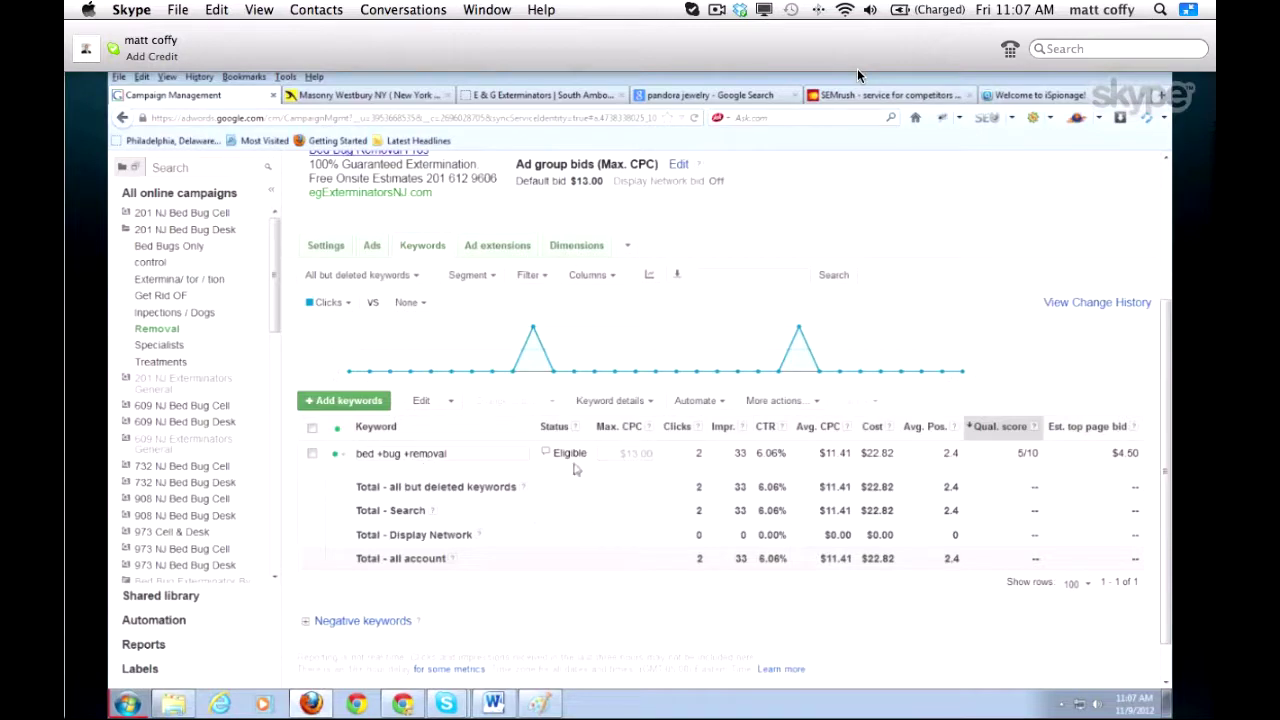
mouse_move(546, 456)
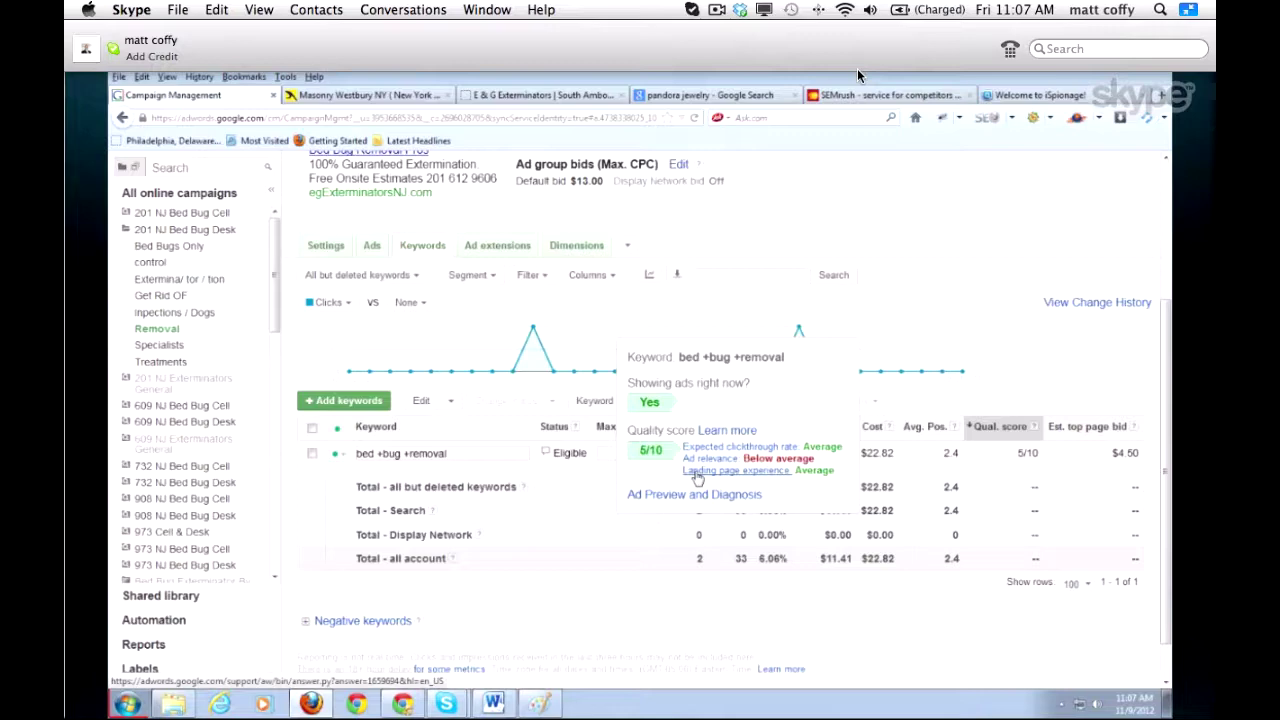
click(696, 474)
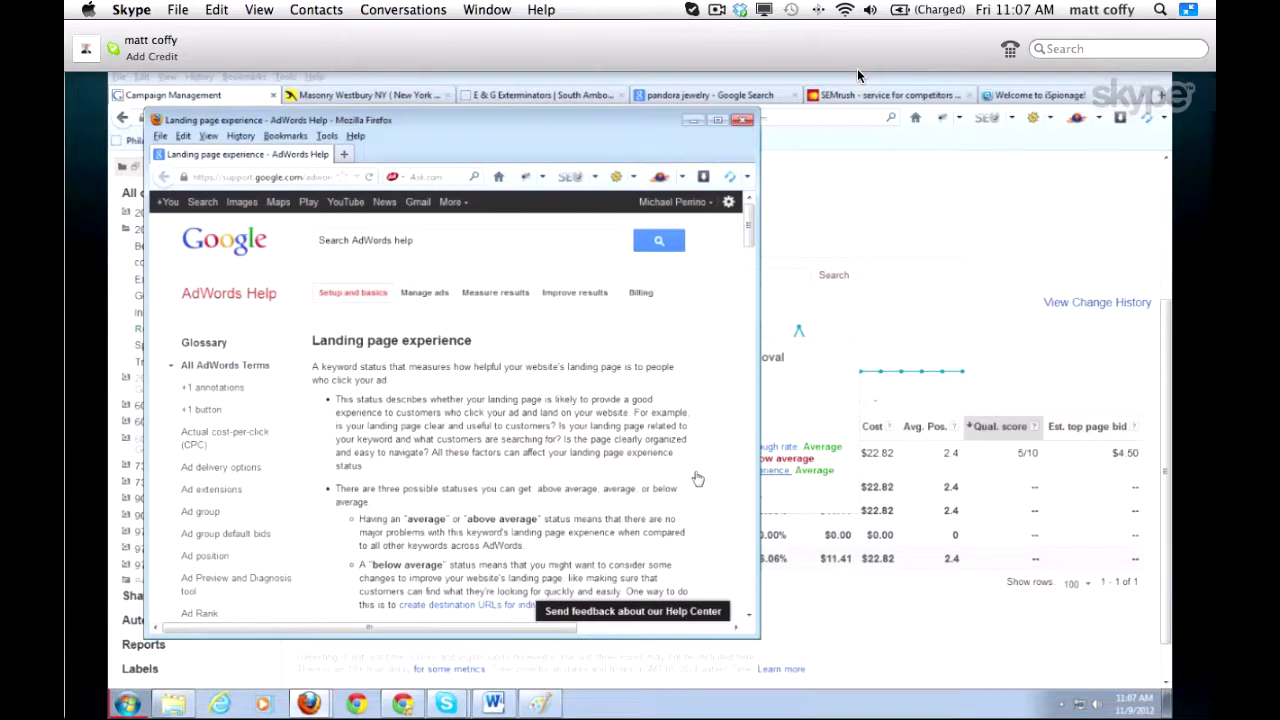
Widen the help window, read the Landing page experience article's three statuses, then close it.
drag(760, 410, 862, 412)
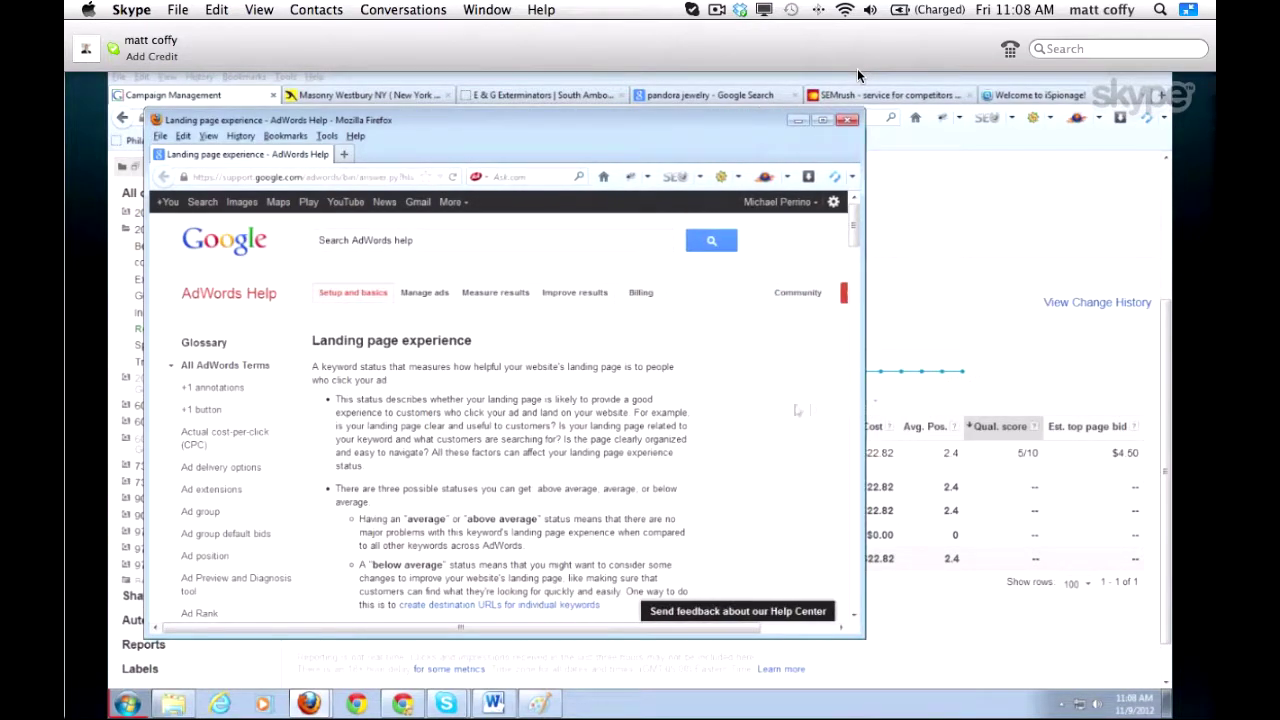
scroll(853, 260, down, 2)
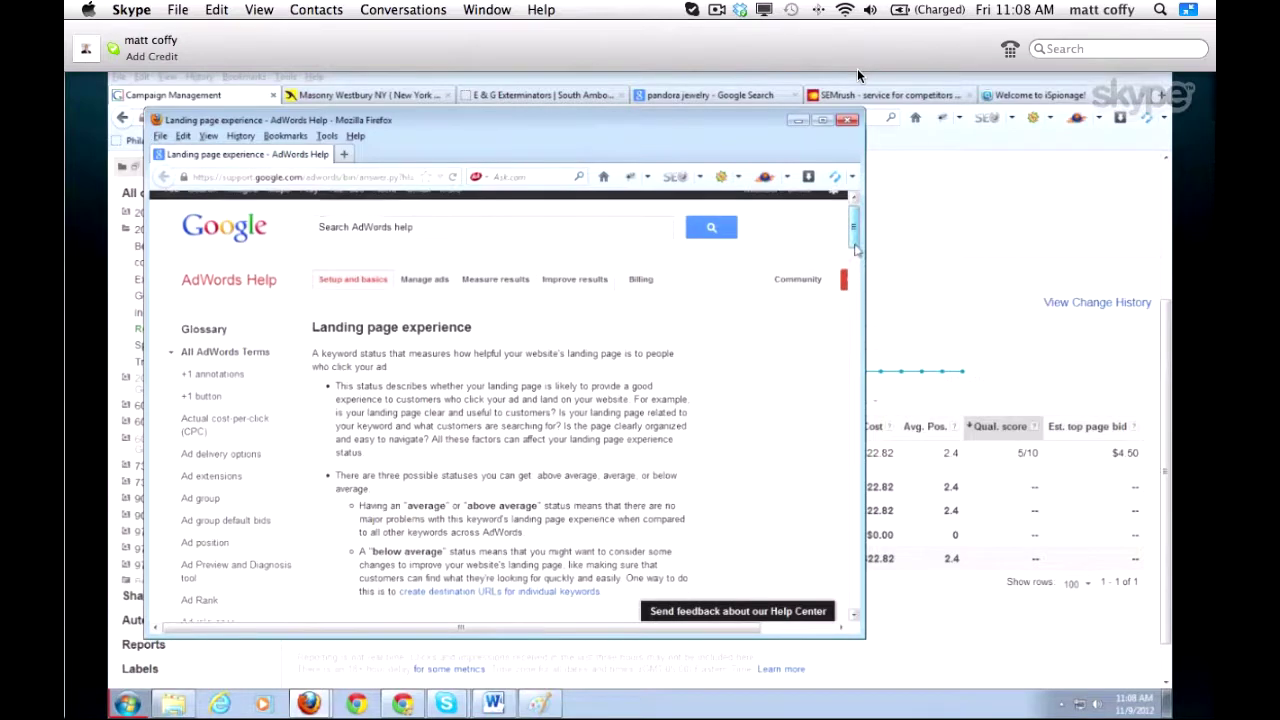
scroll(853, 260, down, 2)
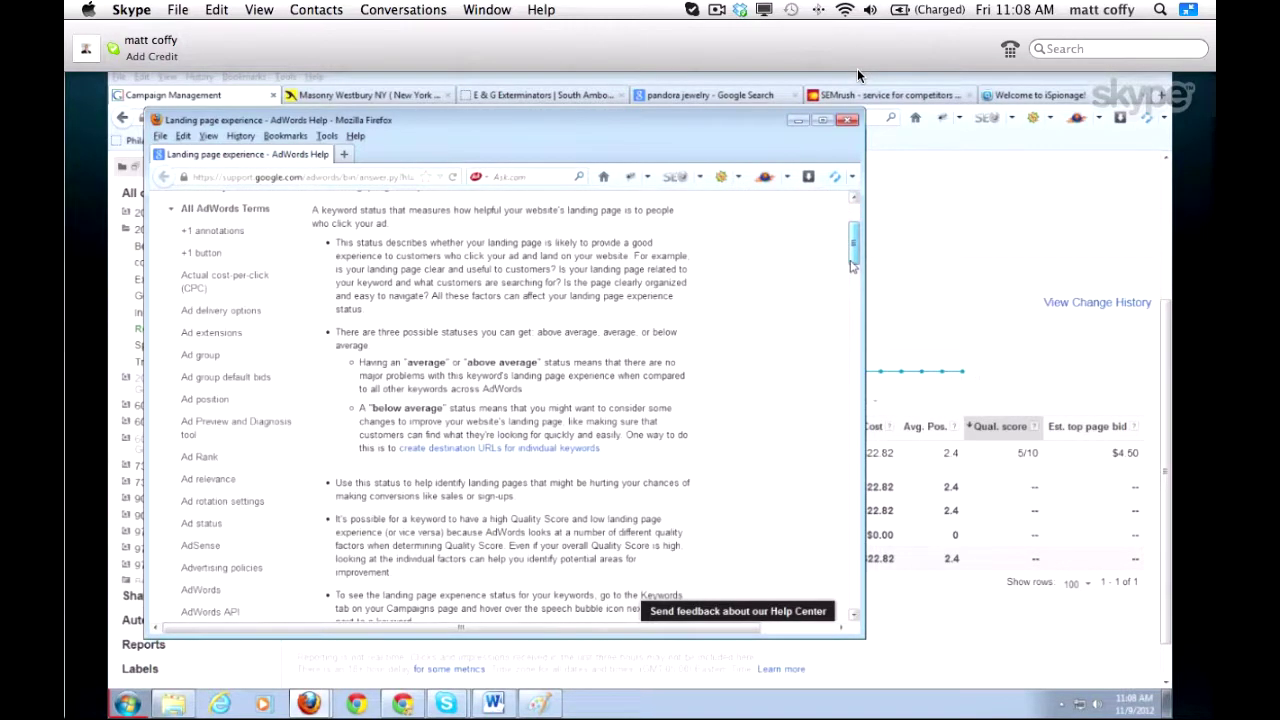
scroll(853, 263, up, 1)
scroll(853, 263, up, 1)
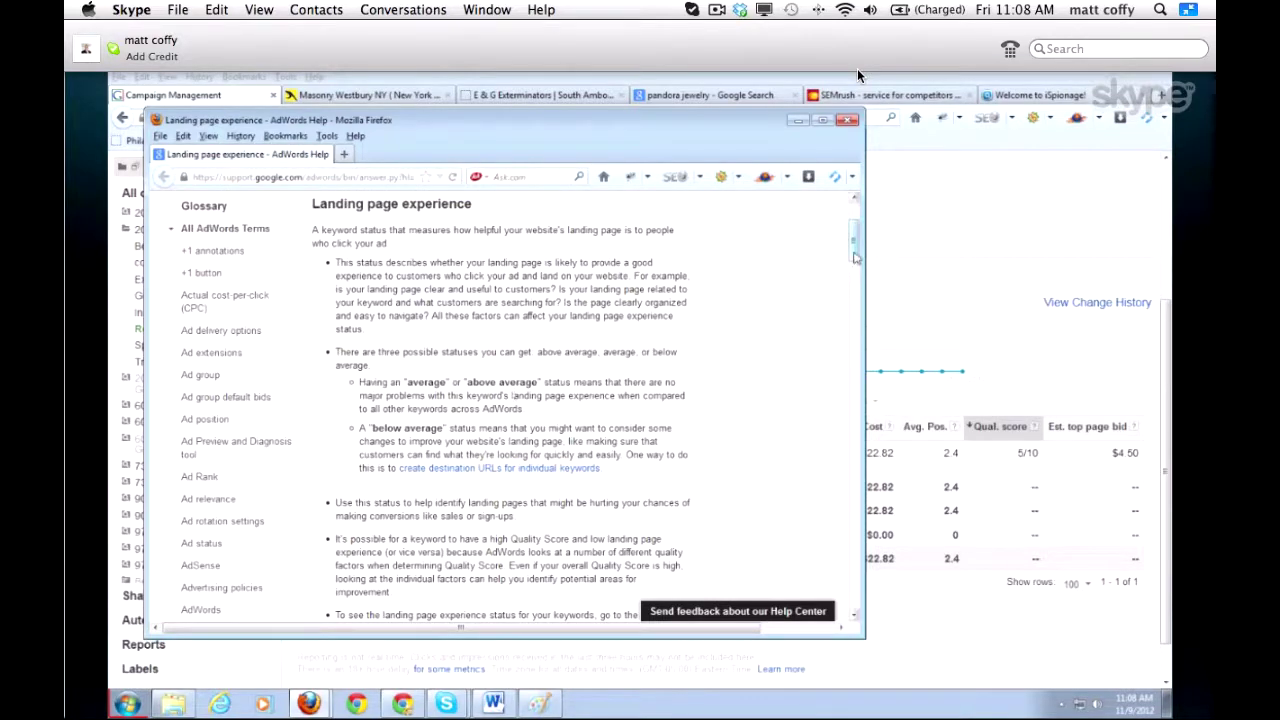
scroll(855, 255, up, 3)
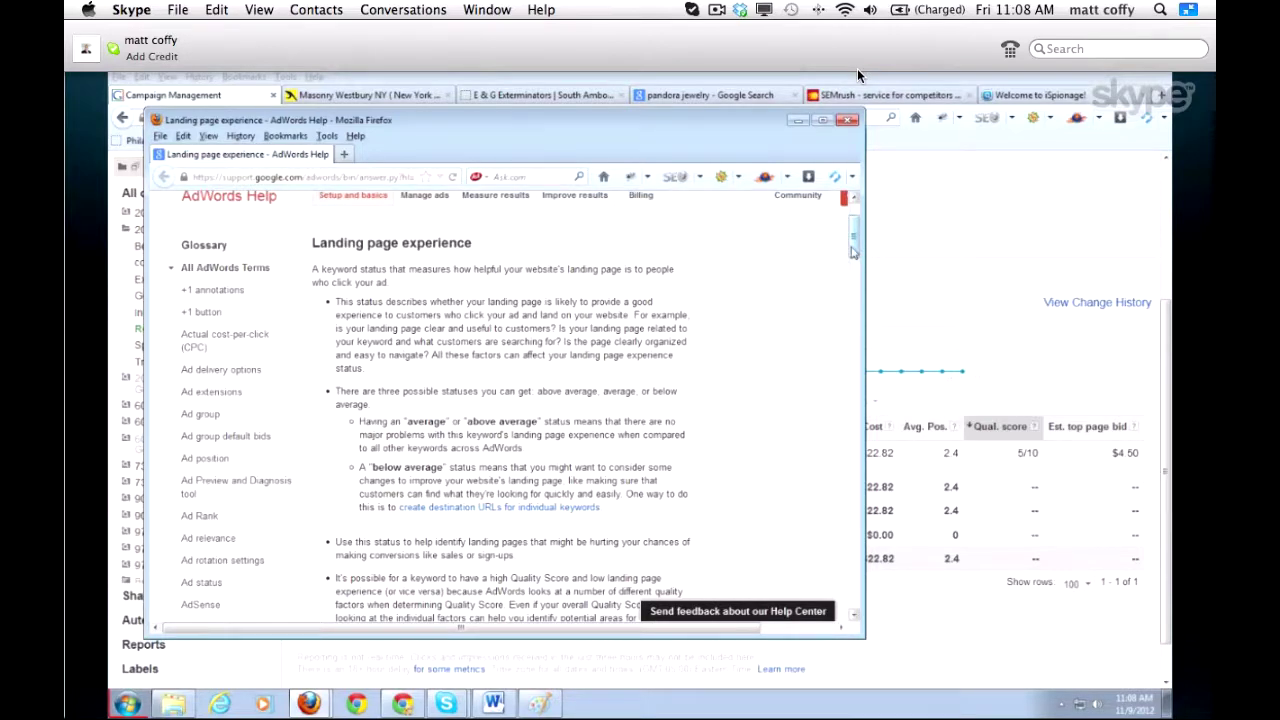
mouse_move(852, 250)
mouse_down()
mouse_move(853, 290)
mouse_move(853, 225)
mouse_up()
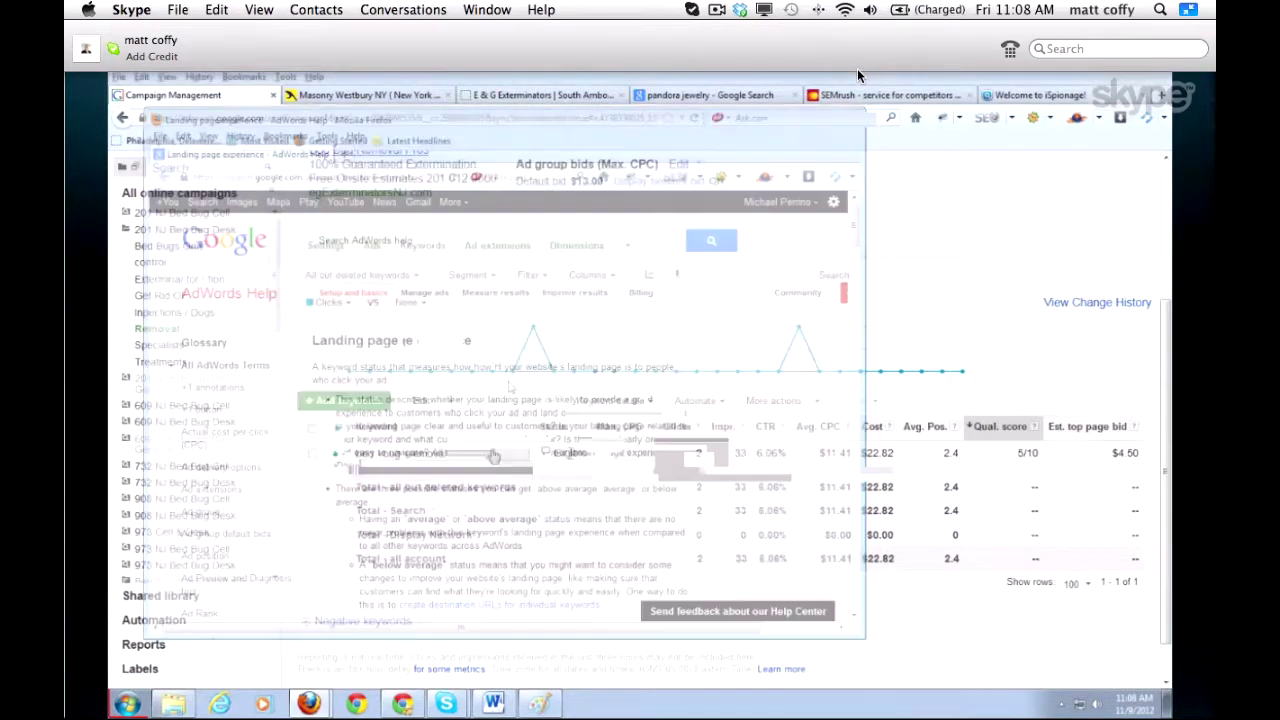
mouse_move(548, 456)
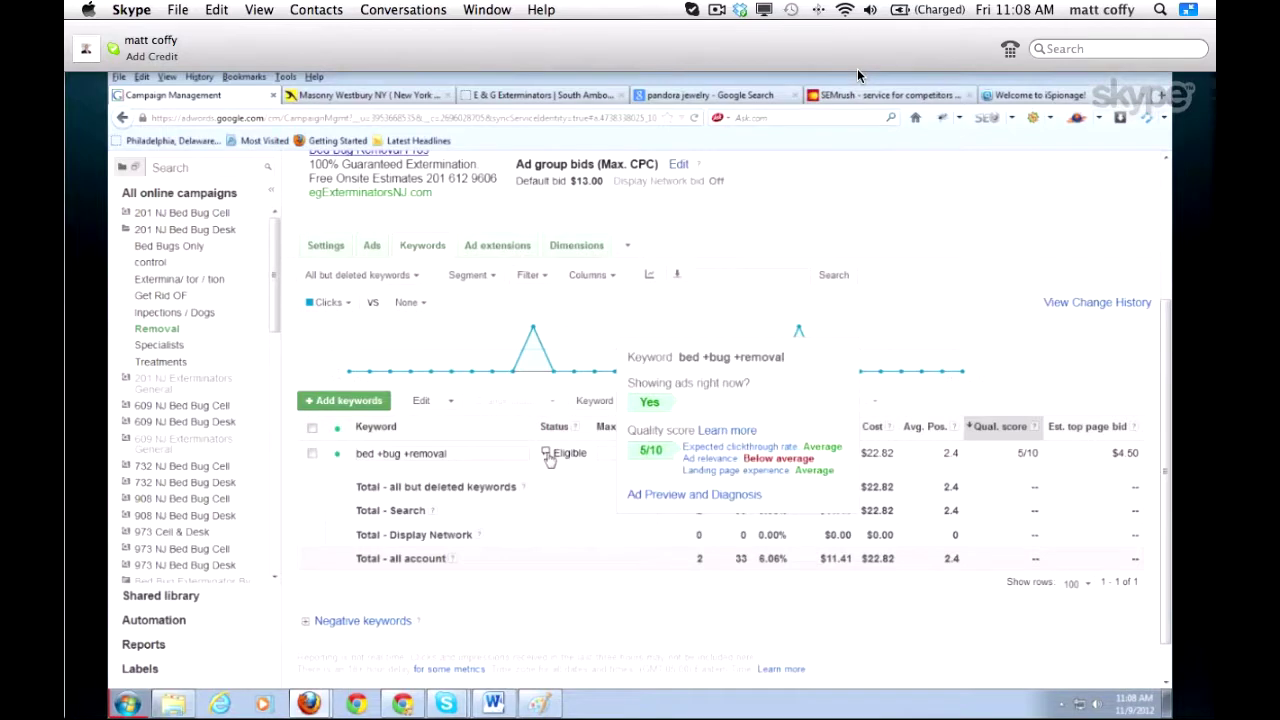